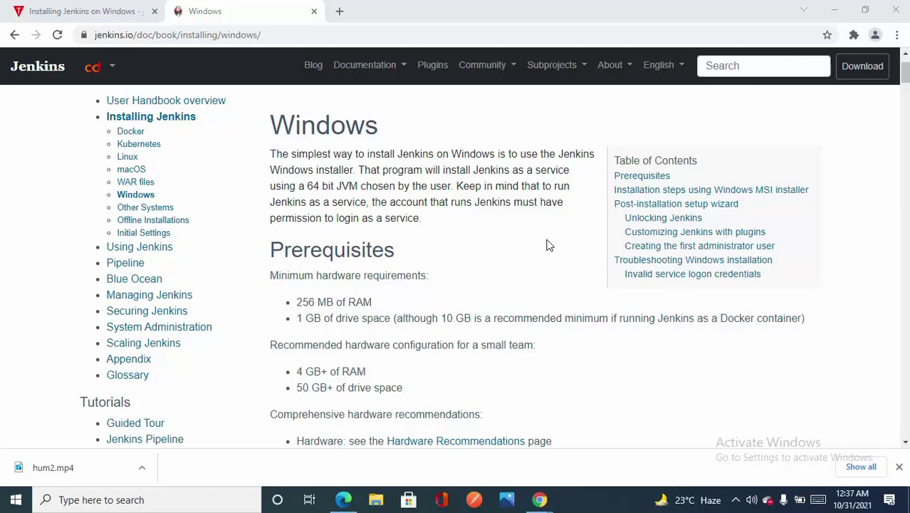
# - Highlight '256 MB of RAM' under Prerequisites on the Jenkins Windows installation page
pyautogui.moveTo(373, 302); pyautogui.dragTo(297, 302)
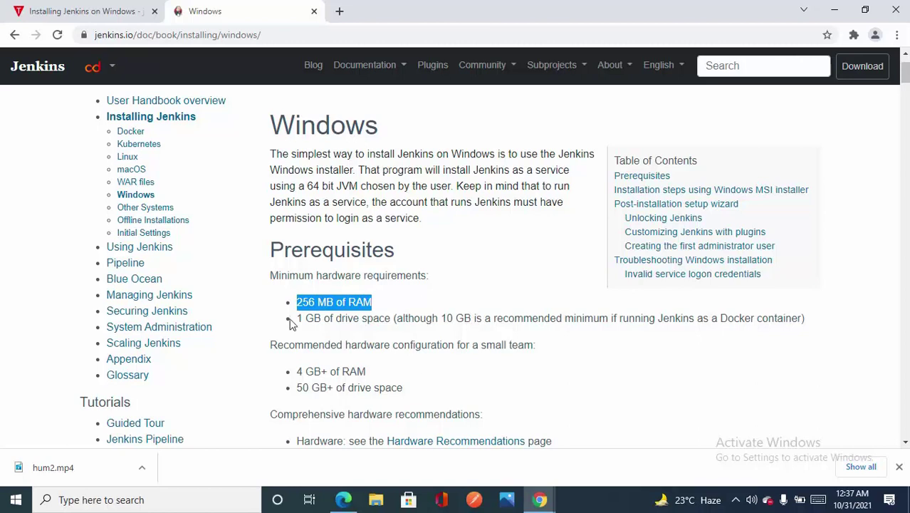
# - Select the 4 GB+ RAM and 50 GB+ drive space recommendation lines, then scroll the page down and back
pyautogui.moveTo(275, 343)
pyautogui.mouseDown()
pyautogui.moveTo(399, 389)
pyautogui.moveTo(282, 344)
pyautogui.mouseUp()
pyautogui.click(464, 391)
pyautogui.scroll(-3, 412, 319)
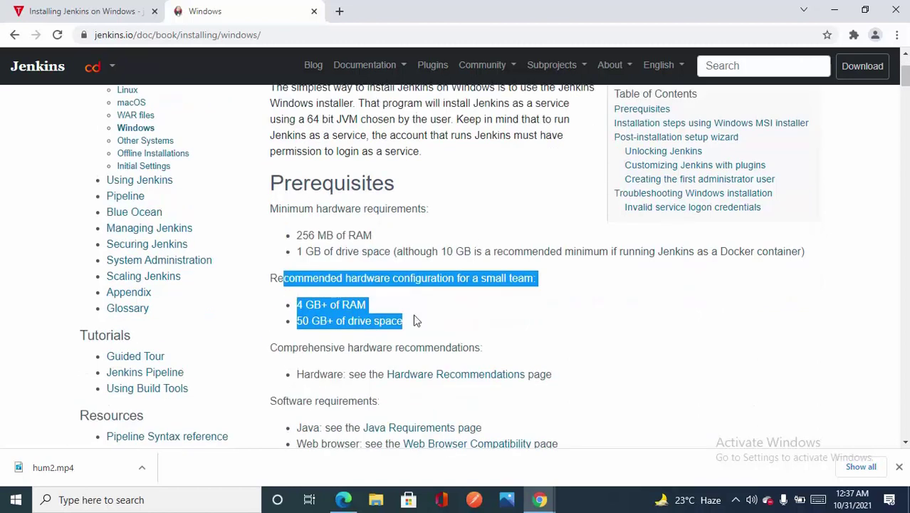
pyautogui.scroll(-2, 479, 248)
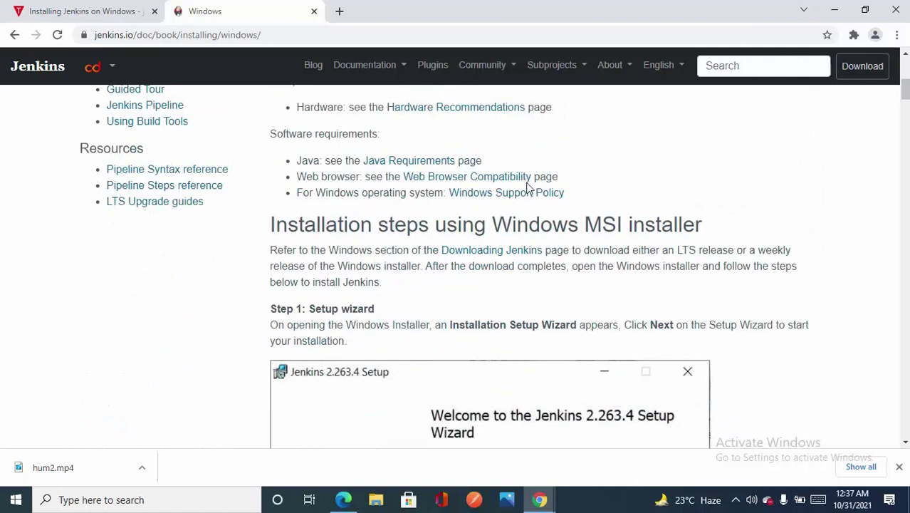
pyautogui.scroll(1, 528, 189)
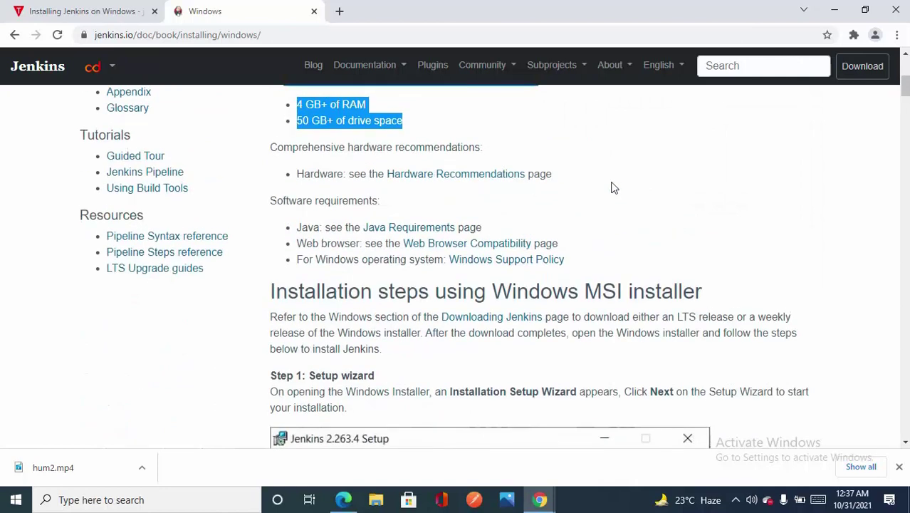
pyautogui.scroll(1, 613, 188)
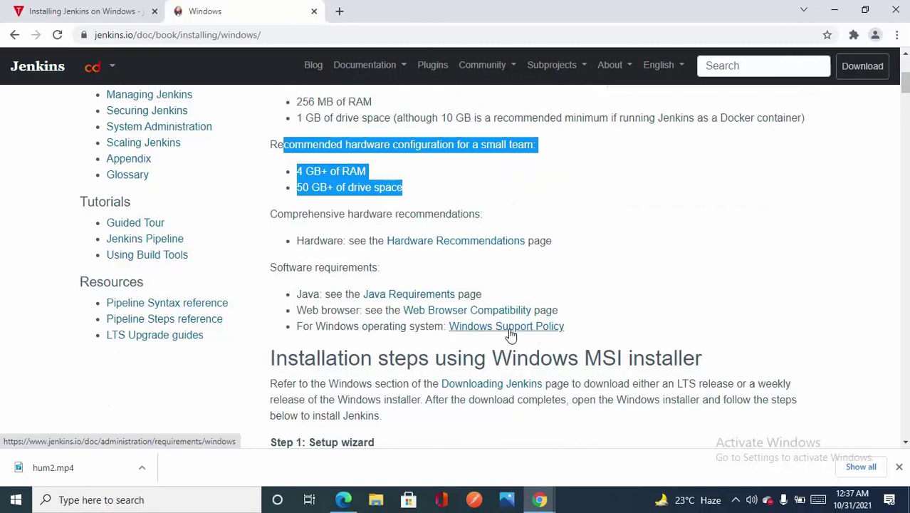
# - Open the Downloading Jenkins link in a new tab and switch to that tab
pyautogui.rightClick(489, 388)
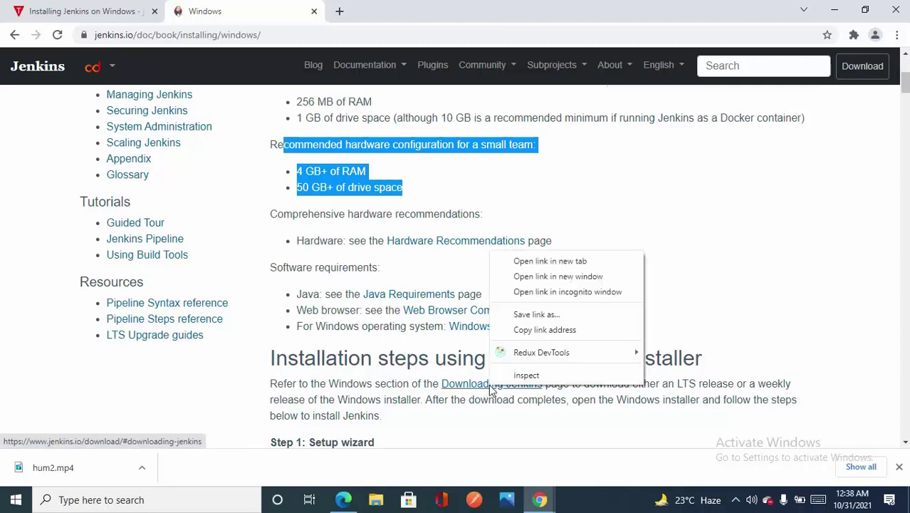
pyautogui.click(541, 261)
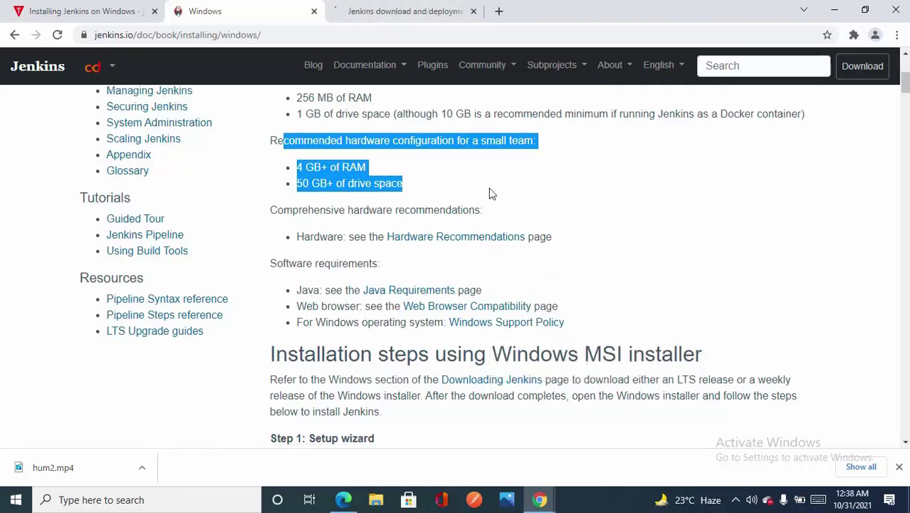
pyautogui.scroll(-3, 489, 193)
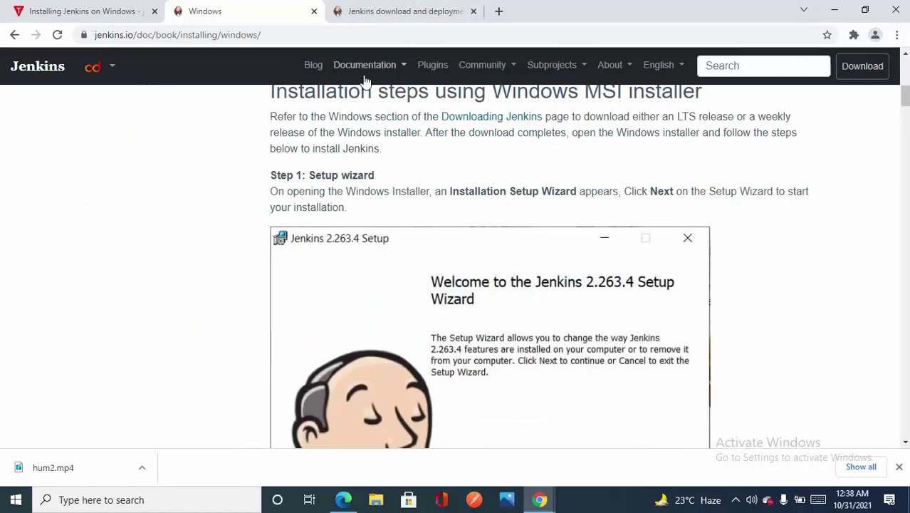
pyautogui.scroll(-4, 410, 121)
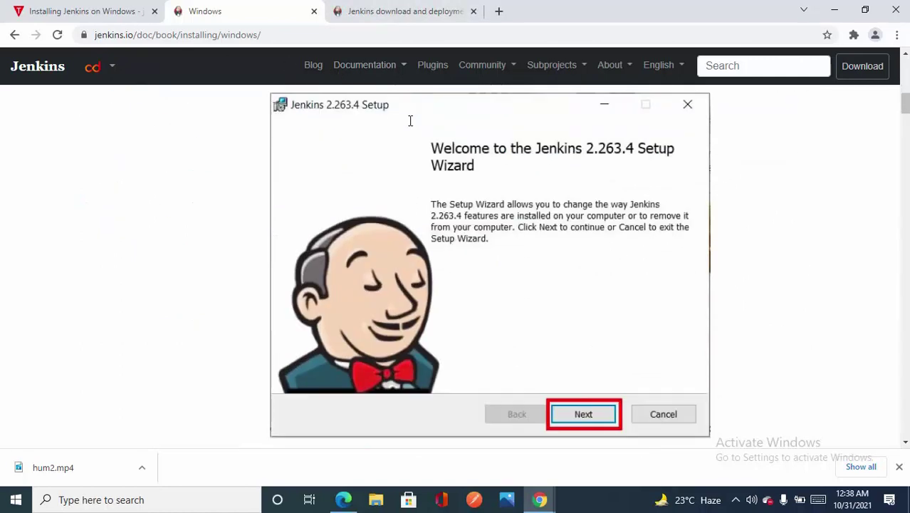
pyautogui.scroll(2, 410, 122)
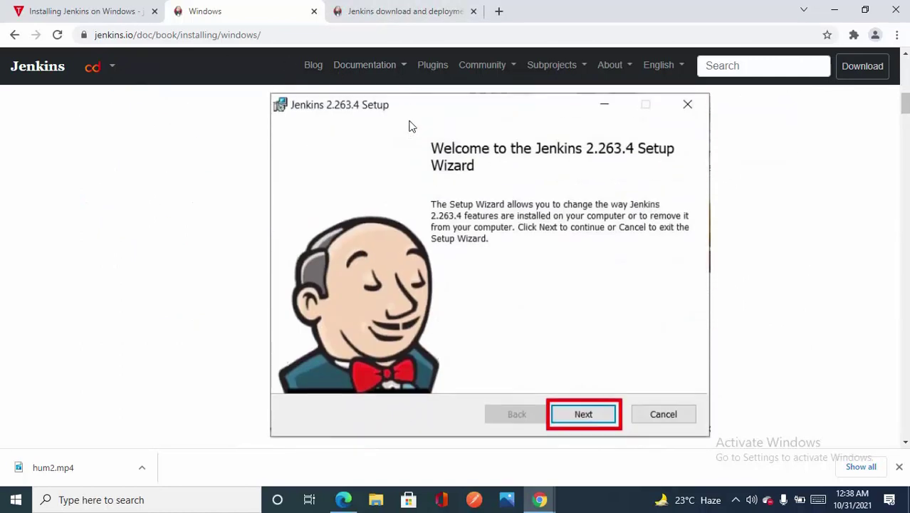
pyautogui.click(406, 7)
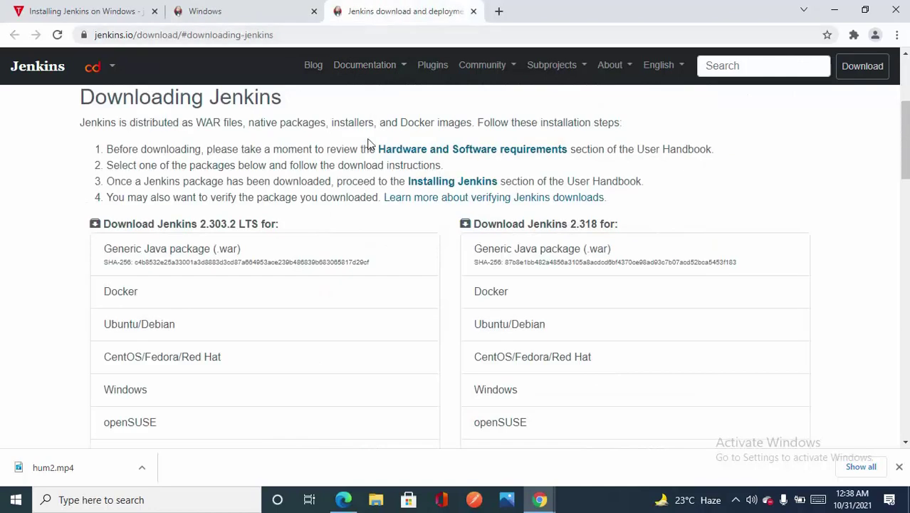
# - Download jenkins.msi, the Windows installer for the Jenkins 2.303.2 LTS release
pyautogui.scroll(-2, 311, 193)
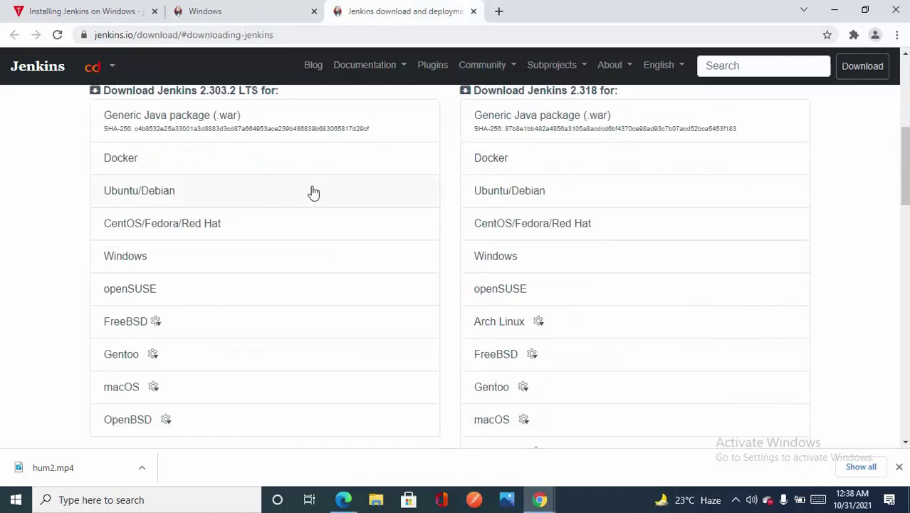
pyautogui.click(140, 267)
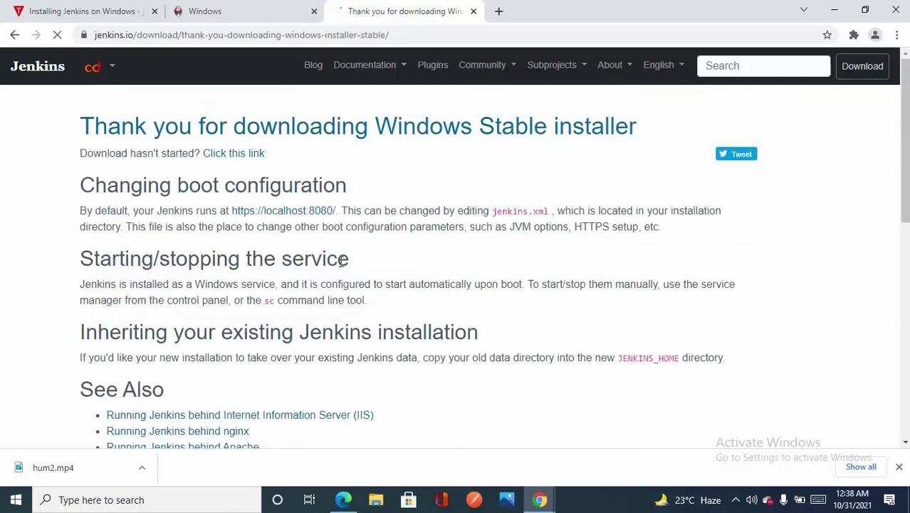
pyautogui.scroll(-3, 343, 261)
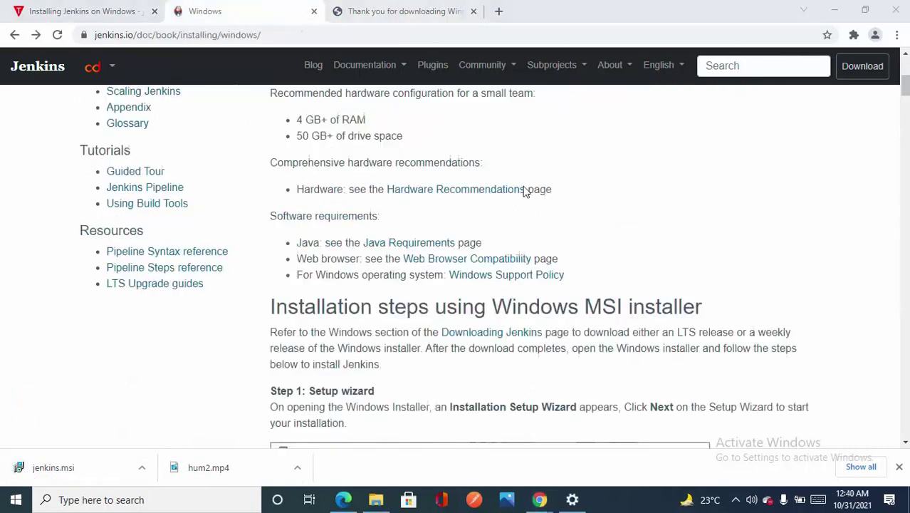
# - Highlight the Java 8 support statement on the Java requirements page, then run the downloaded jenkins.msi
pyautogui.scroll(3, 524, 191)
pyautogui.scroll(-3, 524, 190)
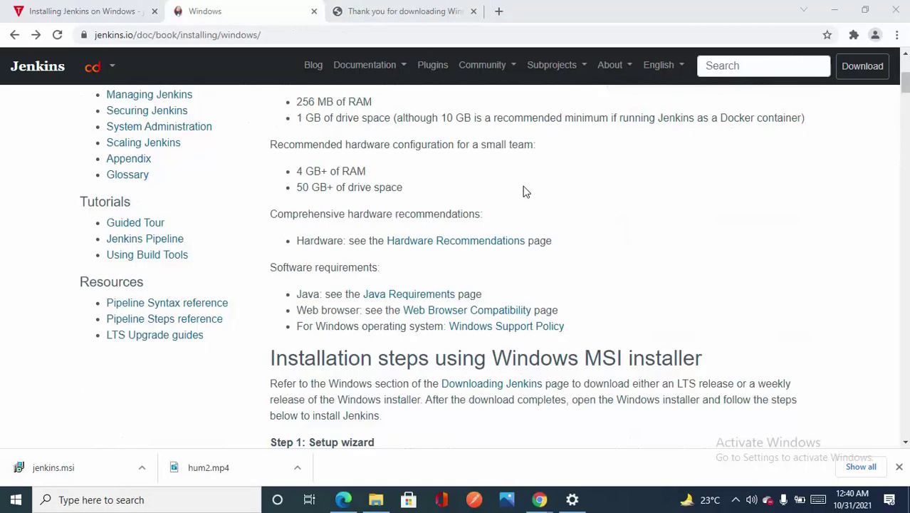
pyautogui.scroll(-1, 525, 191)
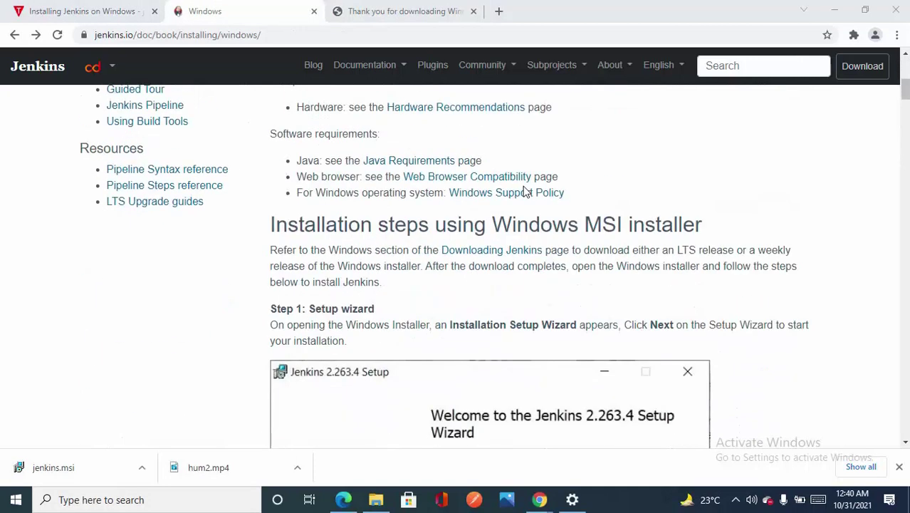
pyautogui.click(415, 162)
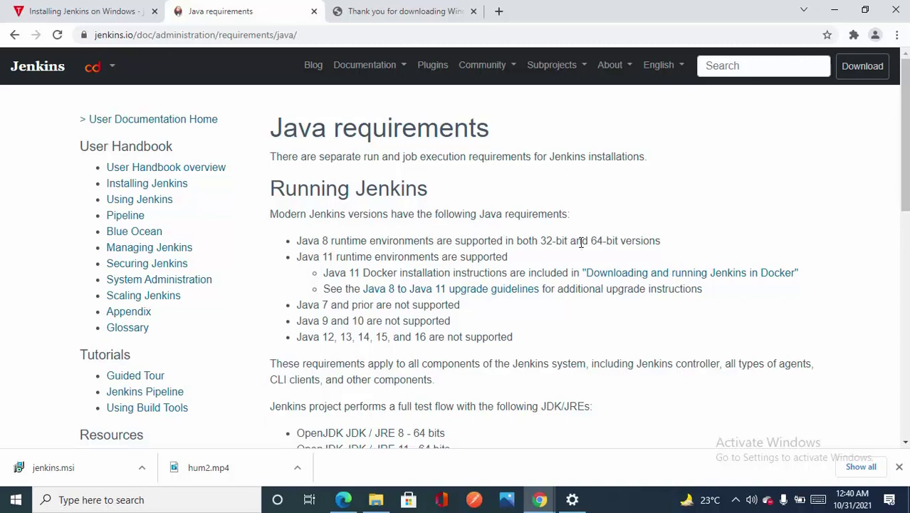
pyautogui.moveTo(660, 241); pyautogui.dragTo(301, 241)
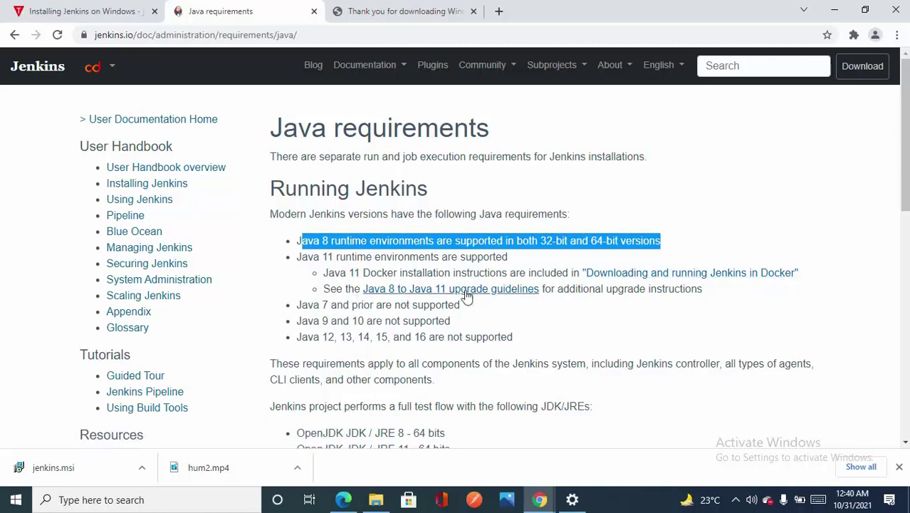
pyautogui.click(77, 465)
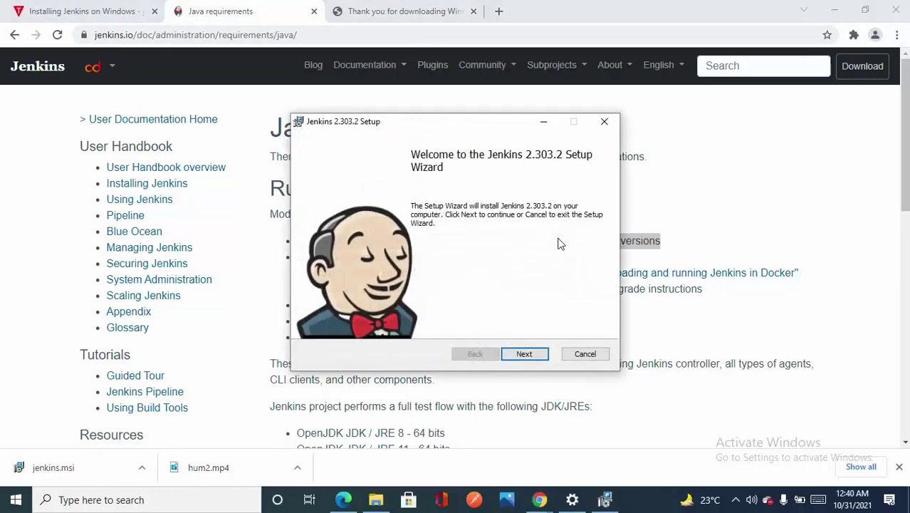
# - Close the download thank-you tab and get past the setup wizard's welcome page
pyautogui.click(430, 8)
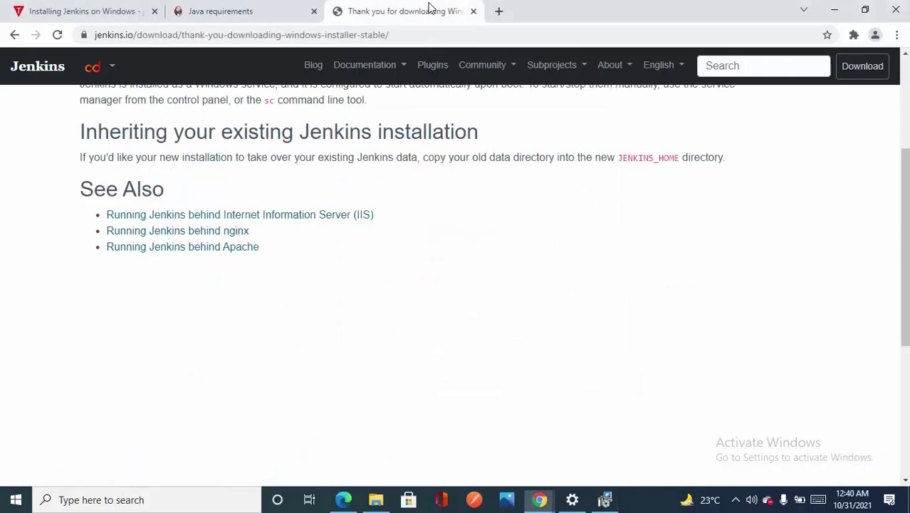
pyautogui.click(473, 10)
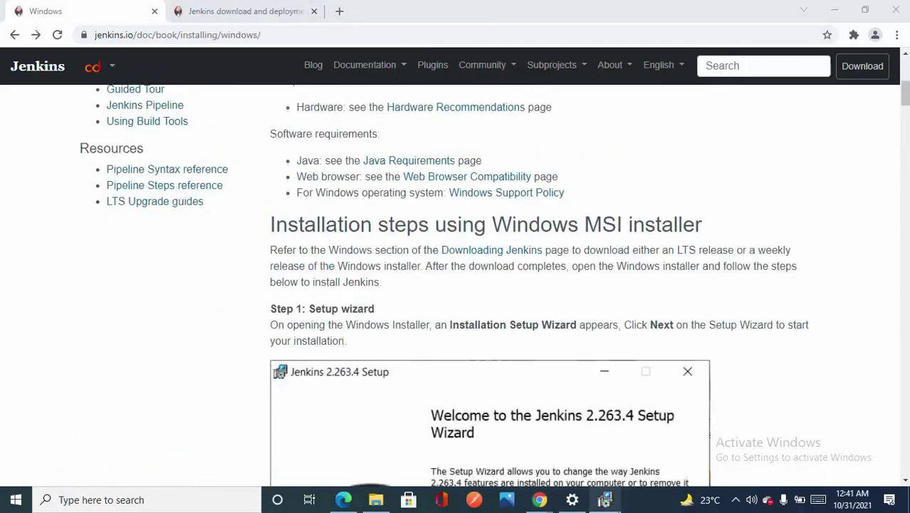
pyautogui.click(604, 499)
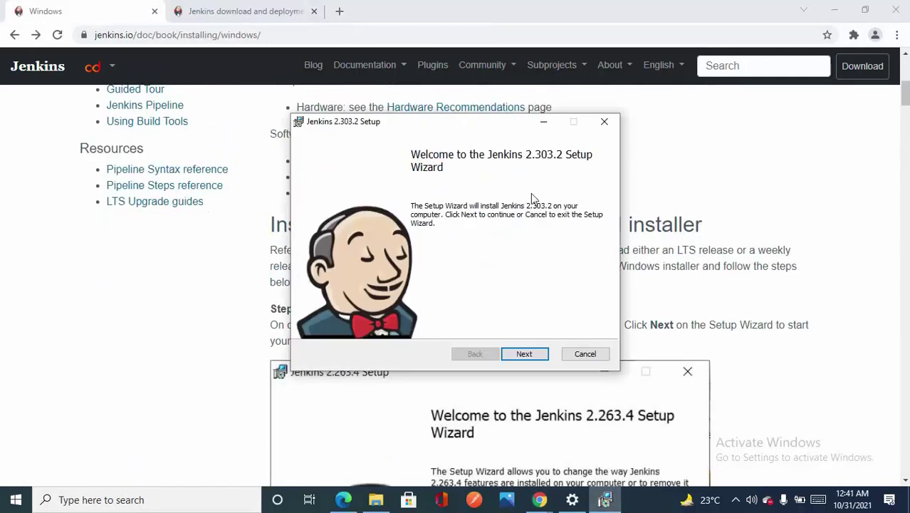
pyautogui.click(524, 352)
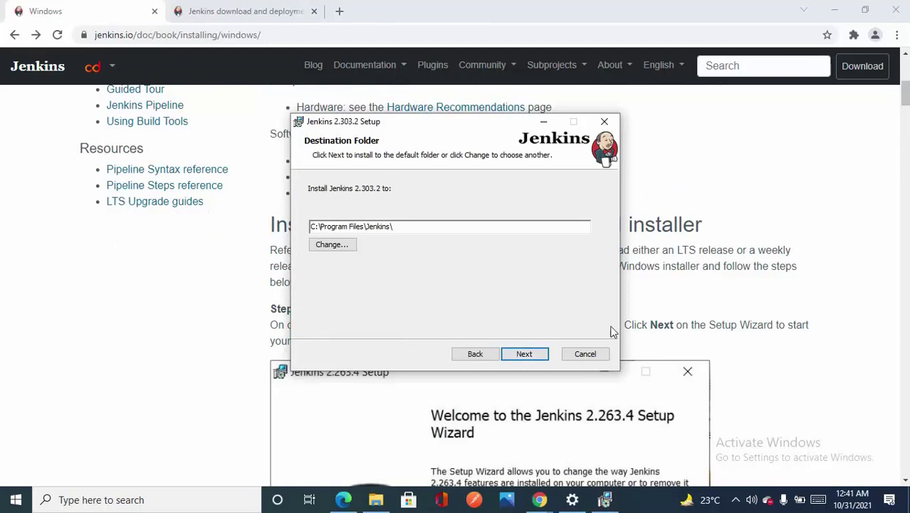
pyautogui.scroll(-4, 640, 335)
pyautogui.scroll(-3, 680, 349)
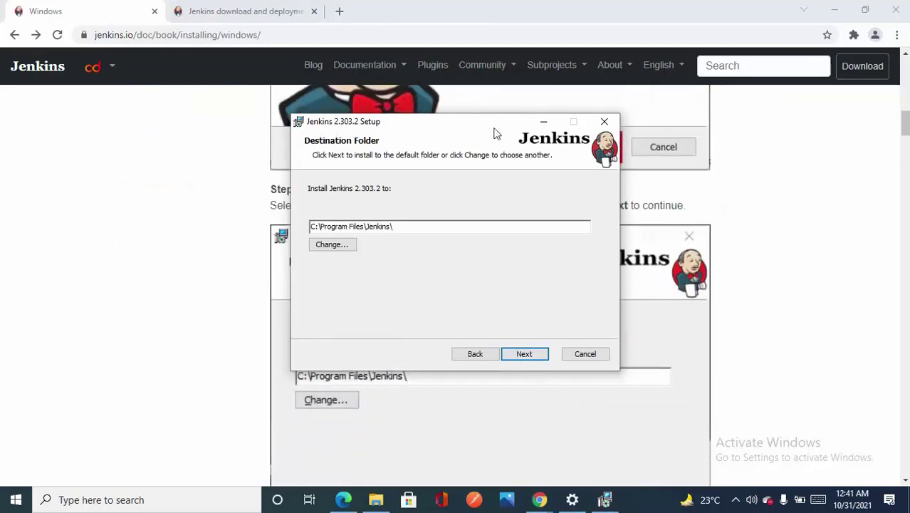
# - Accept the default C:\Program Files\Jenkins\ destination folder
pyautogui.moveTo(493, 126); pyautogui.dragTo(722, 84)
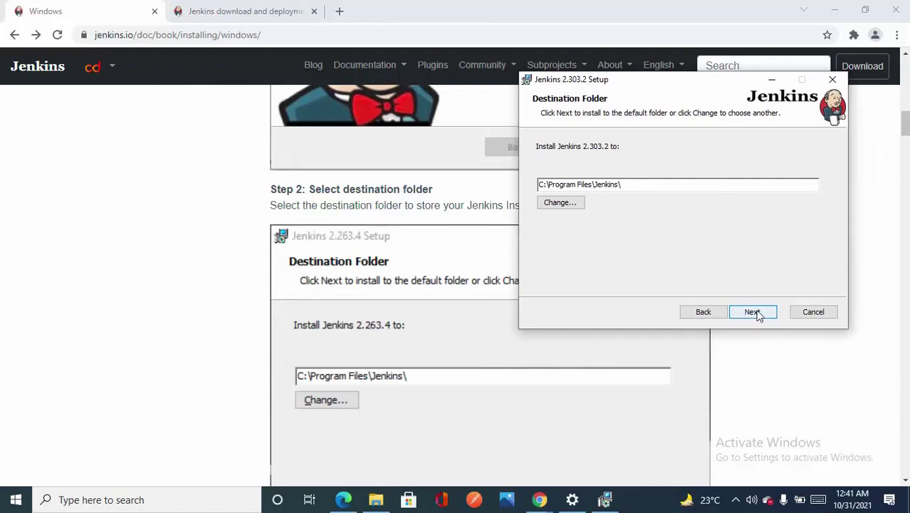
pyautogui.click(756, 314)
pyautogui.scroll(-1, 528, 393)
pyautogui.scroll(-2, 528, 393)
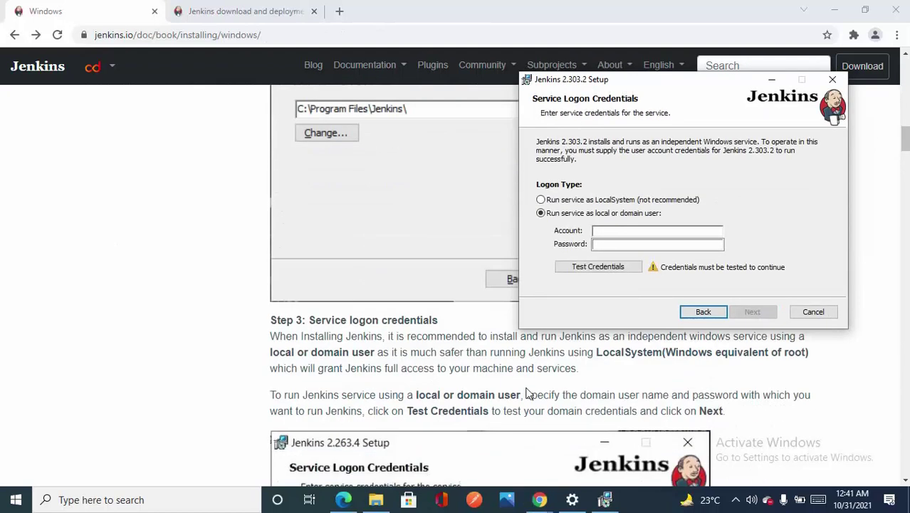
pyautogui.scroll(1, 528, 393)
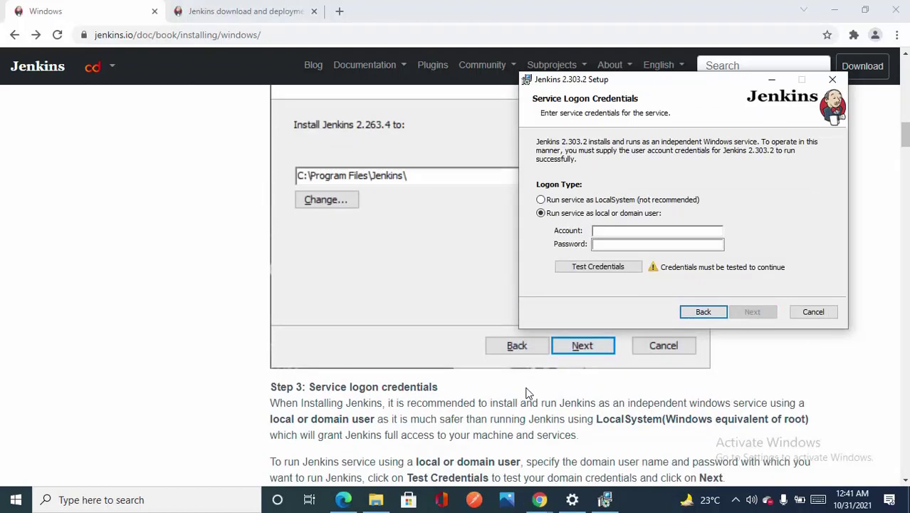
pyautogui.scroll(-1, 529, 393)
pyautogui.scroll(1, 526, 392)
pyautogui.scroll(-2, 825, 393)
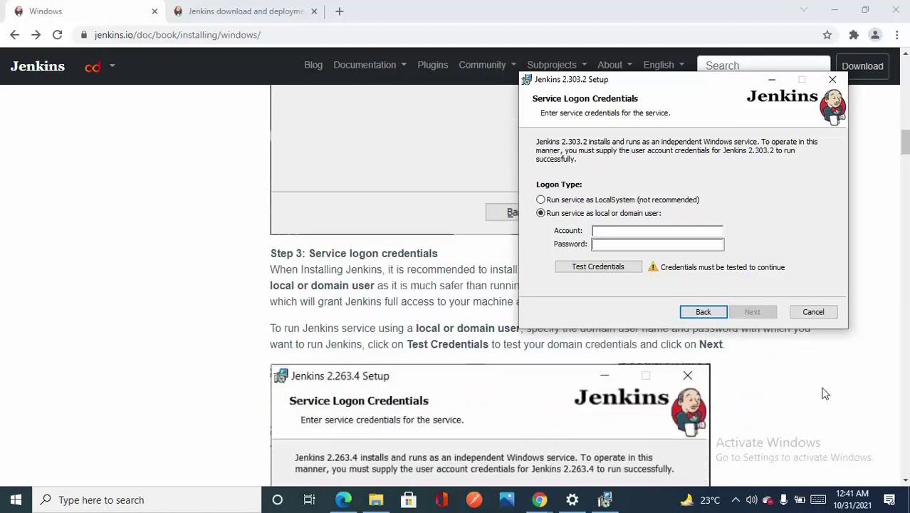
pyautogui.scroll(1, 824, 393)
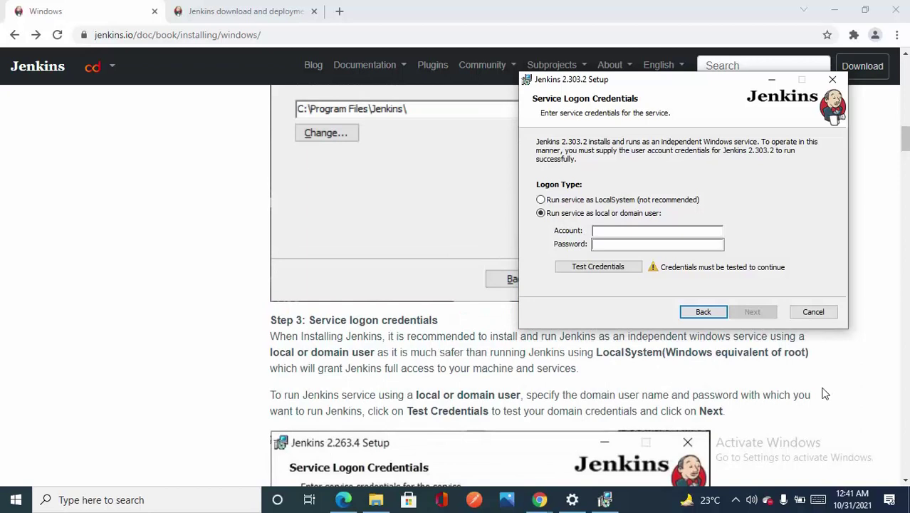
pyautogui.scroll(-4, 825, 393)
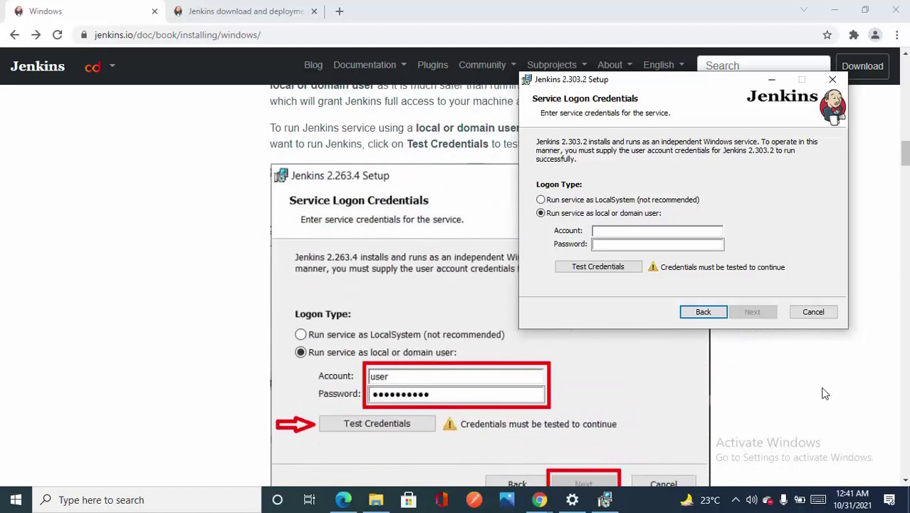
# - Enter account 'user' with its password, test the credentials, and dismiss the Invalid Logon error
pyautogui.click(623, 233)
pyautogui.write('user')
pyautogui.press('Tab')
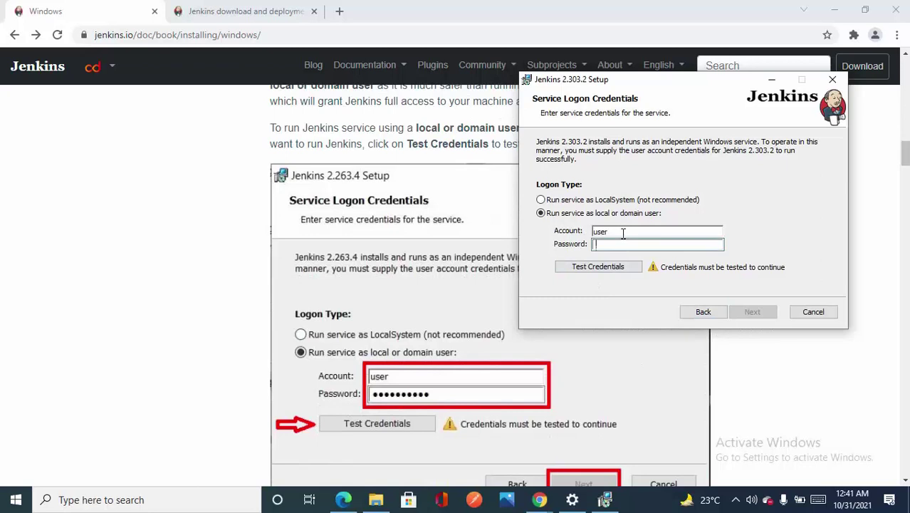
pyautogui.write('******')
pyautogui.click(585, 266)
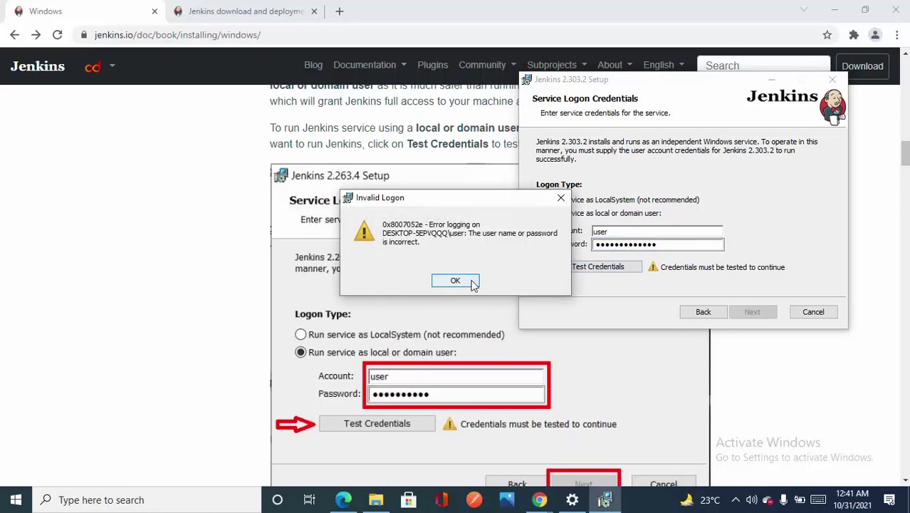
pyautogui.click(456, 280)
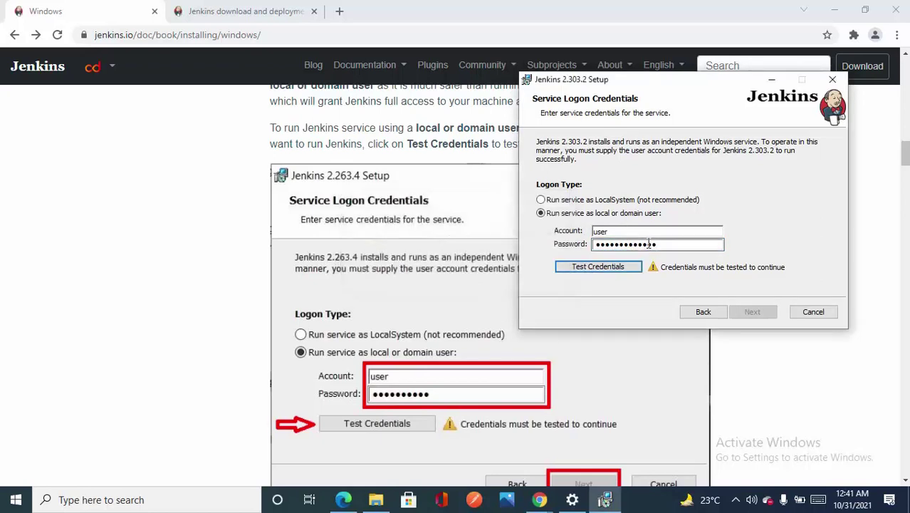
# - Replace the account with the local user's name, re-enter the password, and retest the credentials
pyautogui.click(630, 234)
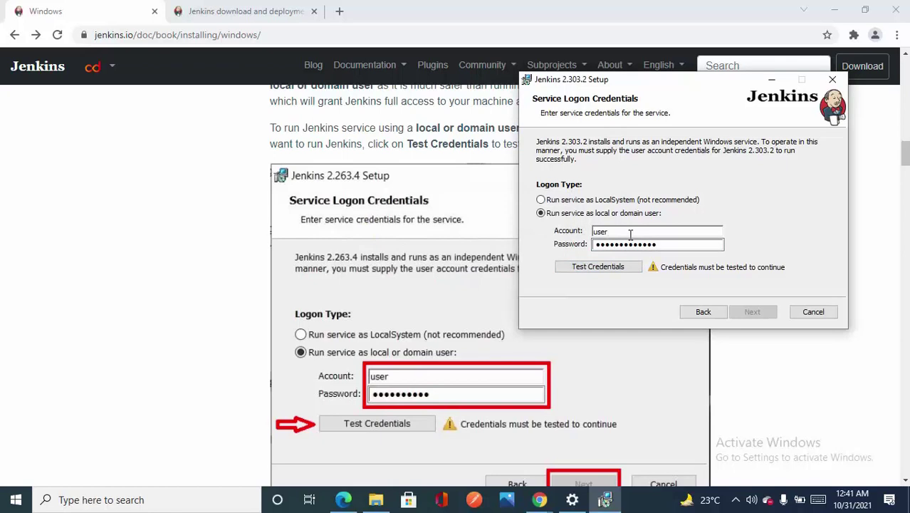
pyautogui.doubleClick(612, 232)
pyautogui.write('SALMAN')
pyautogui.press('Tab')
pyautogui.press('capslock')
pyautogui.write('••')
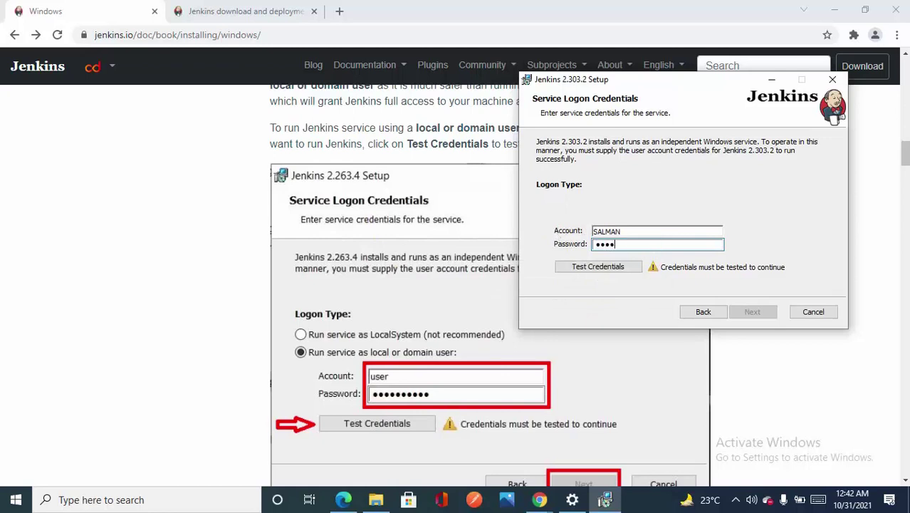
pyautogui.click(586, 270)
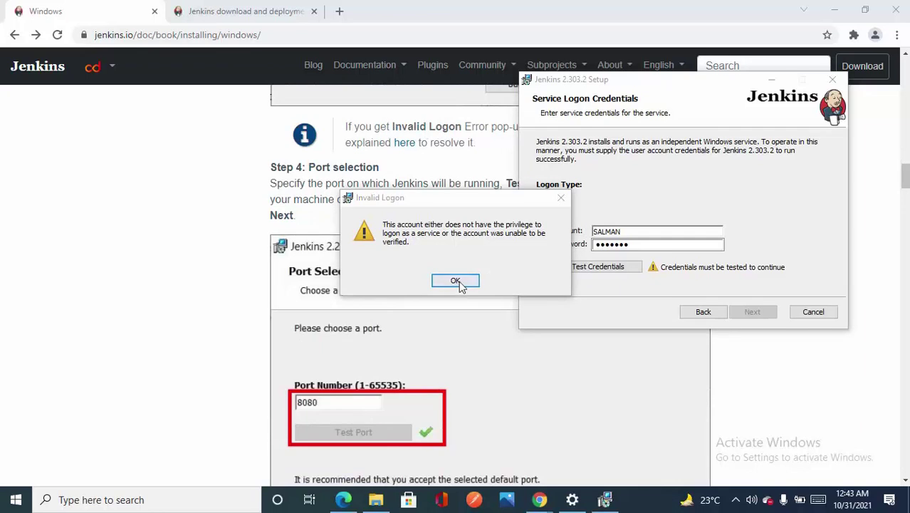
pyautogui.click(457, 283)
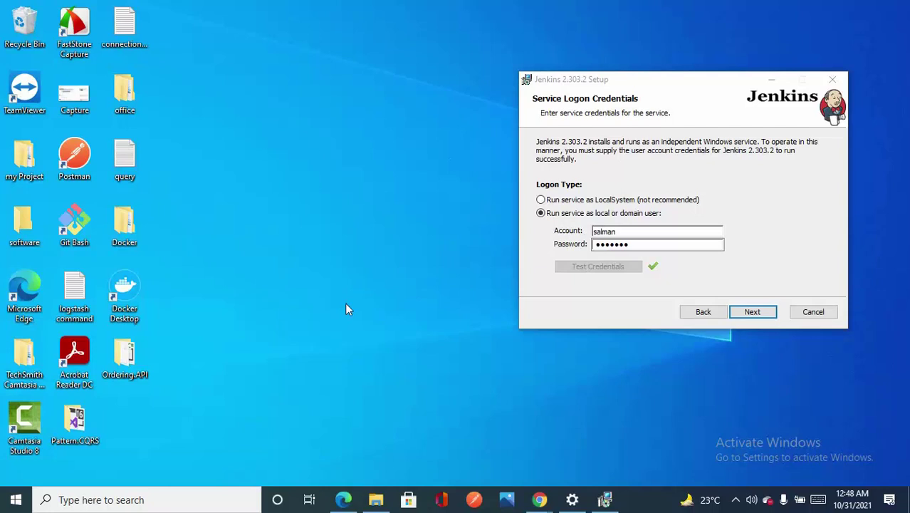
# - Find Administrative Tools via Windows search, maximize the folder, and launch Local Security Policy
pyautogui.press('super')
pyautogui.write('win')
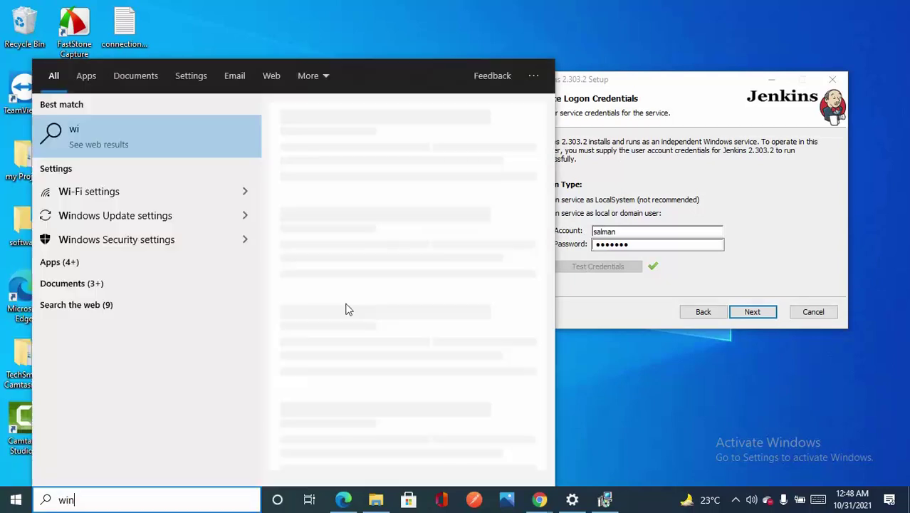
pyautogui.write('dows a')
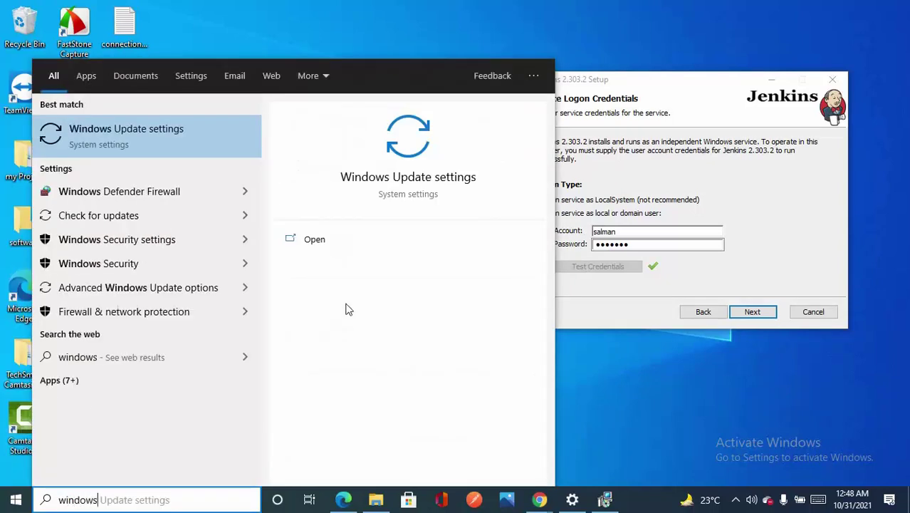
pyautogui.write('d')
pyautogui.press('Escape')
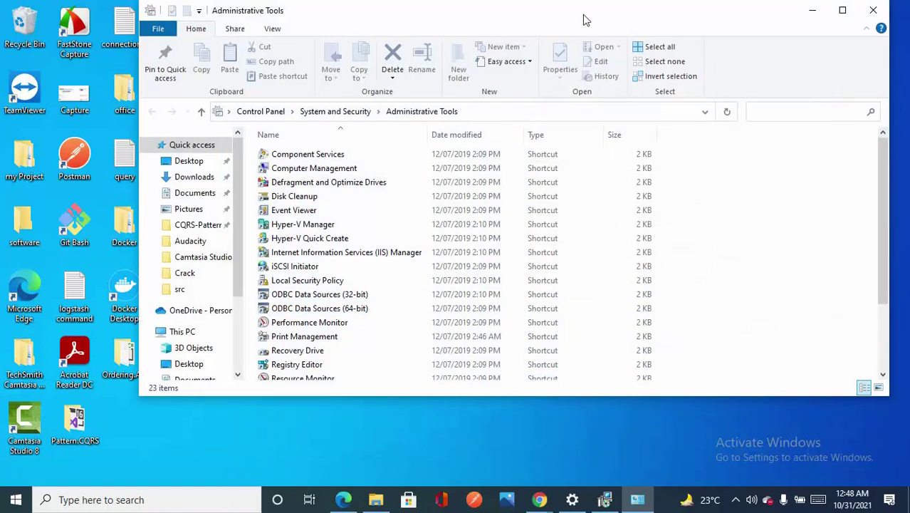
pyautogui.moveTo(587, 20); pyautogui.dragTo(575, 245)
pyautogui.moveTo(646, 82); pyautogui.dragTo(670, 52)
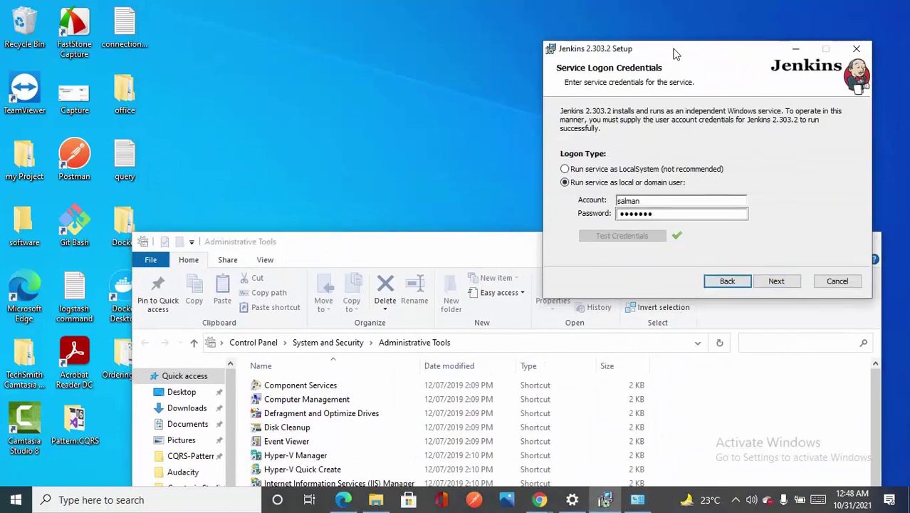
pyautogui.doubleClick(484, 242)
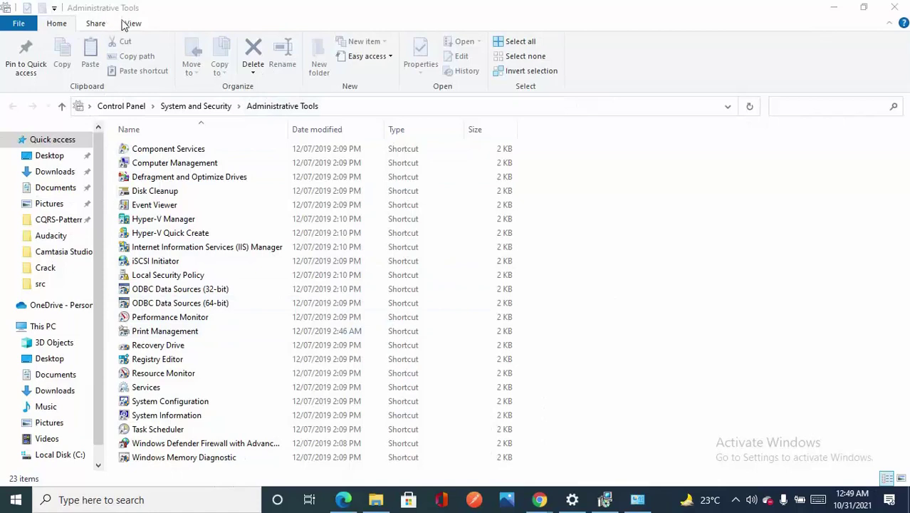
pyautogui.click(160, 277)
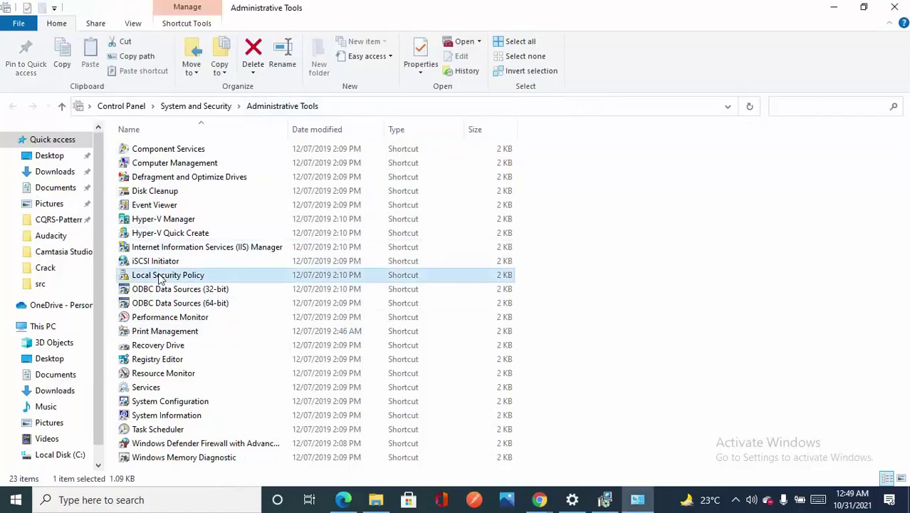
pyautogui.doubleClick(162, 278)
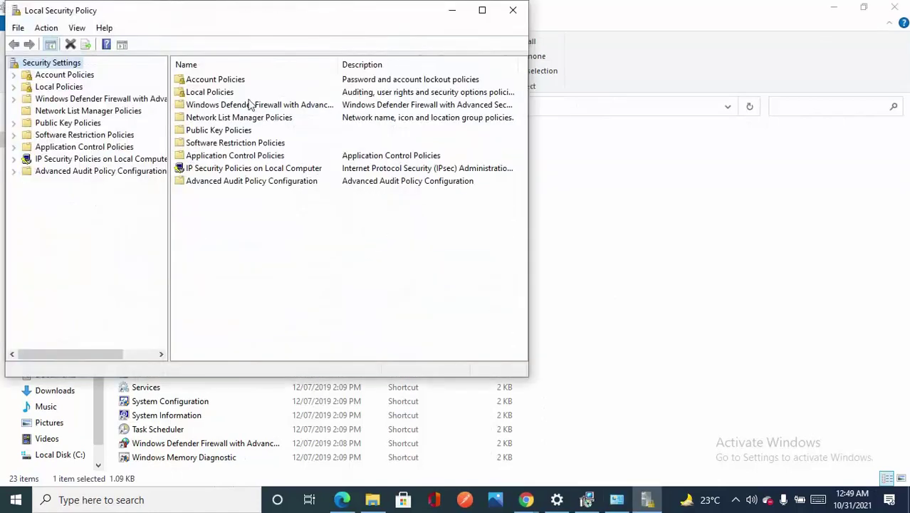
# - Maximize the console and go to Local Policies > User Rights Assignment > Log on as a service
pyautogui.click(482, 12)
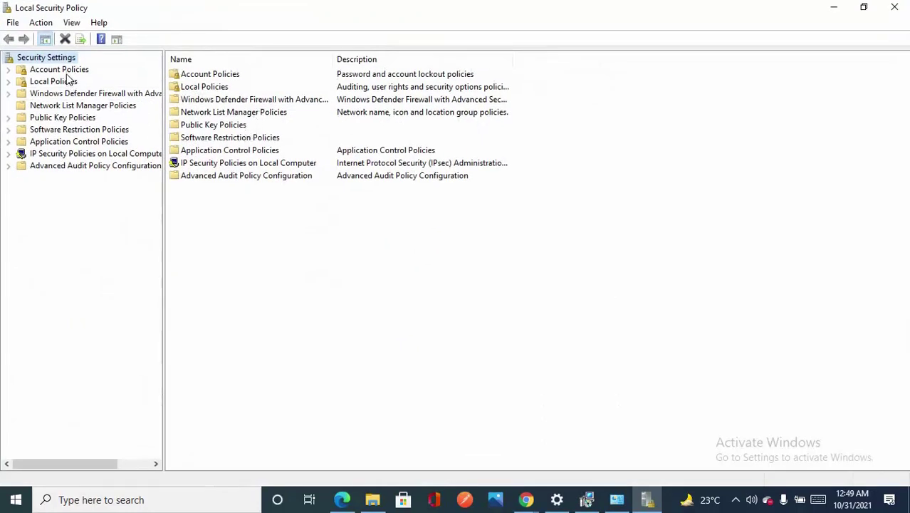
pyautogui.doubleClick(70, 71)
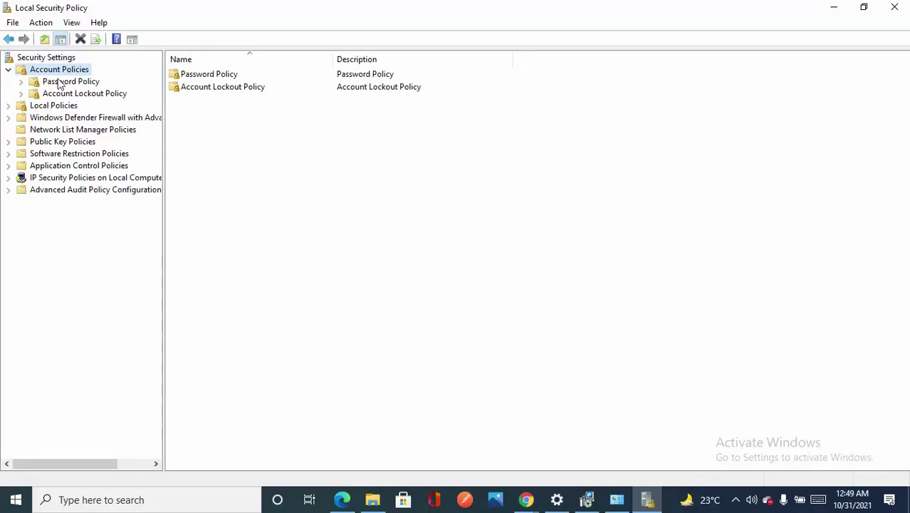
pyautogui.click(10, 70)
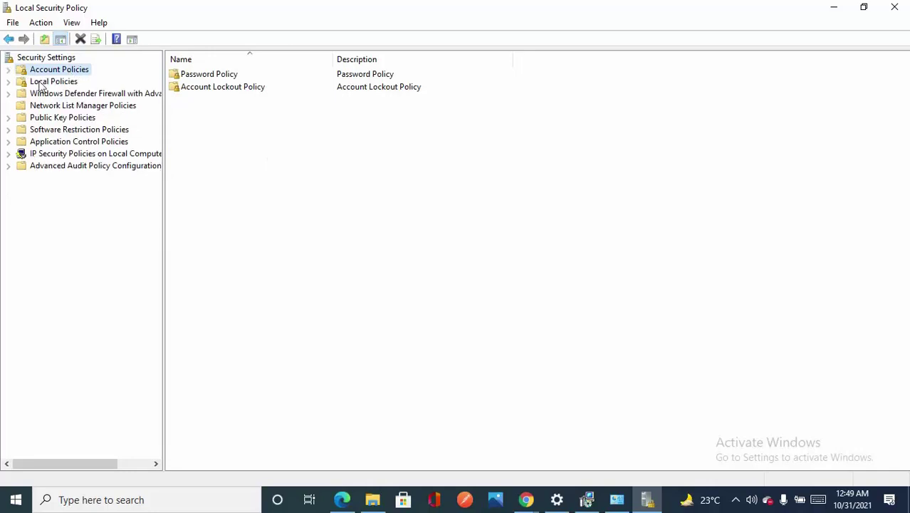
pyautogui.click(42, 84)
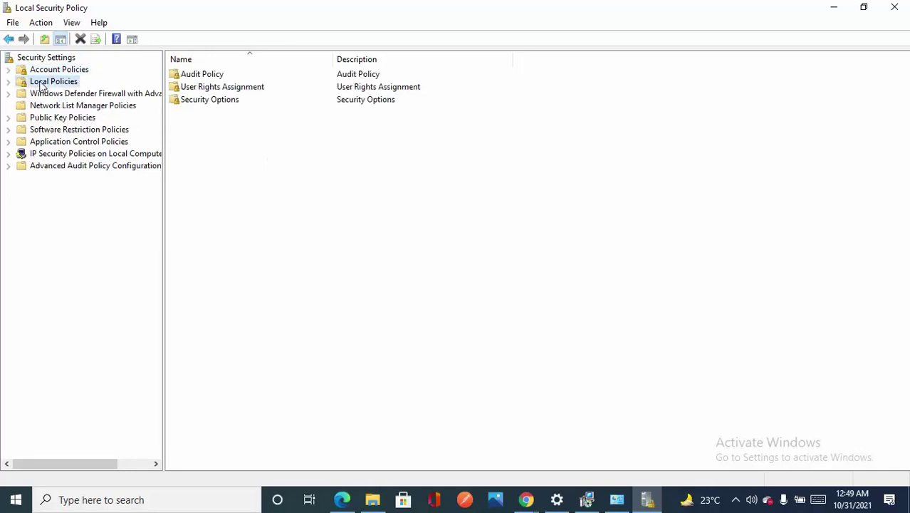
pyautogui.doubleClick(223, 89)
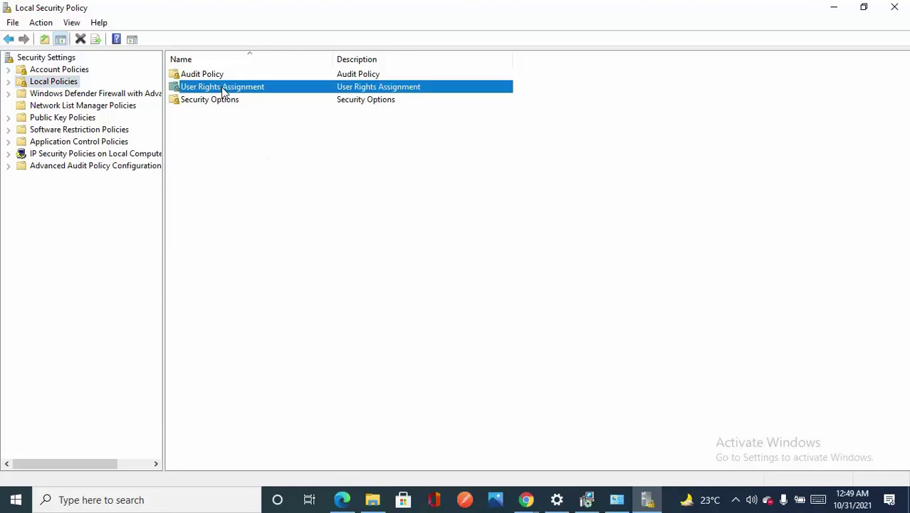
pyautogui.scroll(-2, 235, 170)
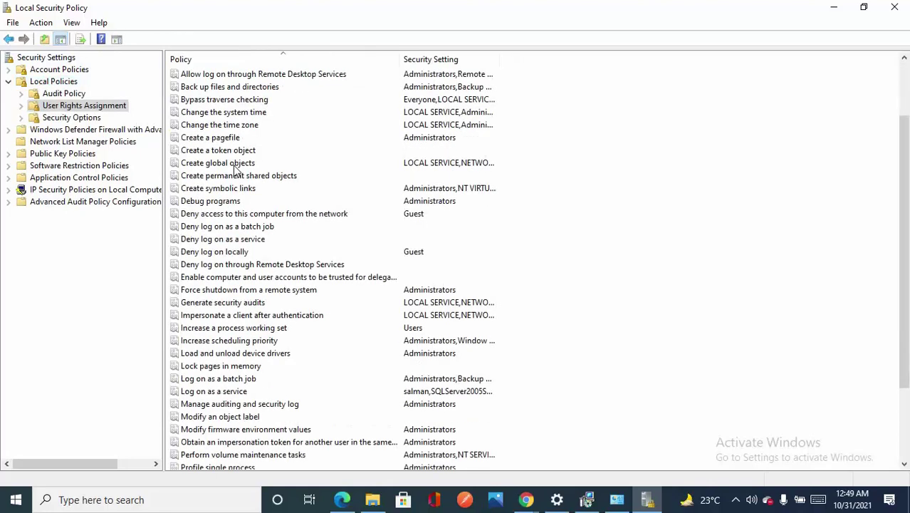
pyautogui.click(231, 393)
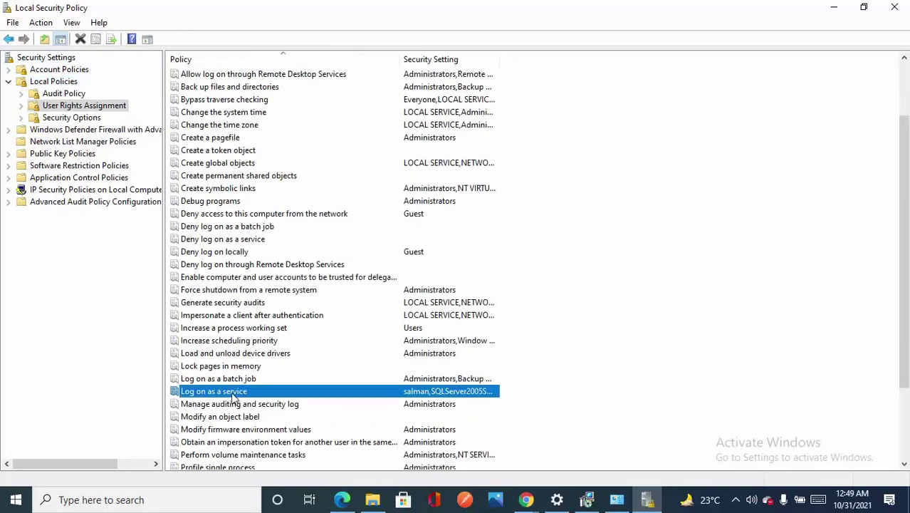
# - Add the local user account to the Log on as a service right and apply
pyautogui.rightClick(234, 396)
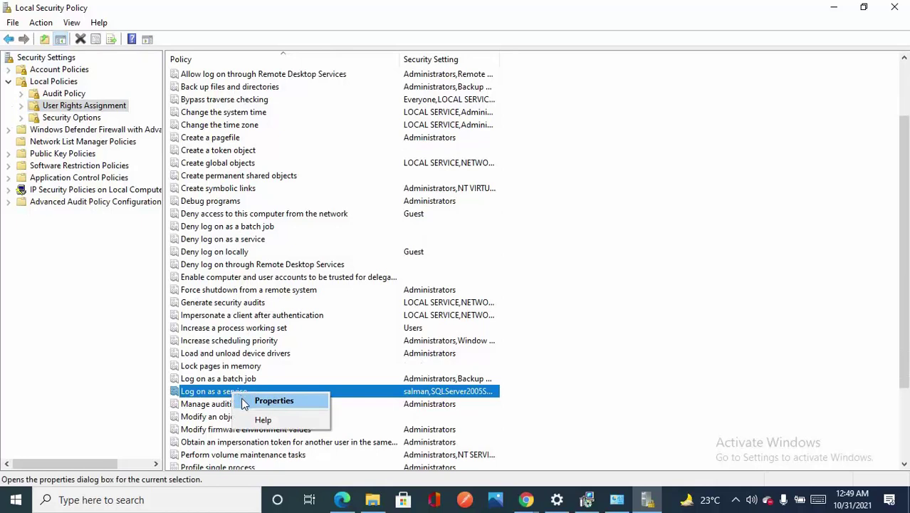
pyautogui.click(242, 400)
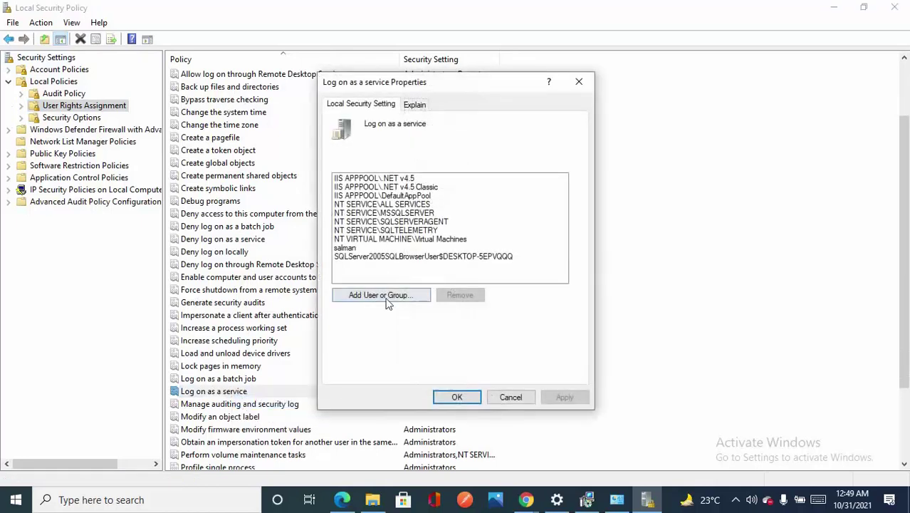
pyautogui.click(363, 249)
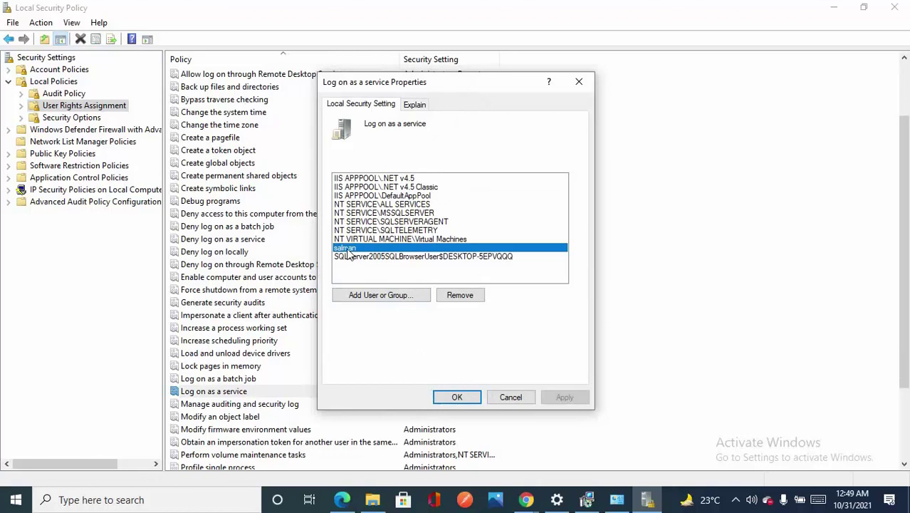
pyautogui.click(369, 299)
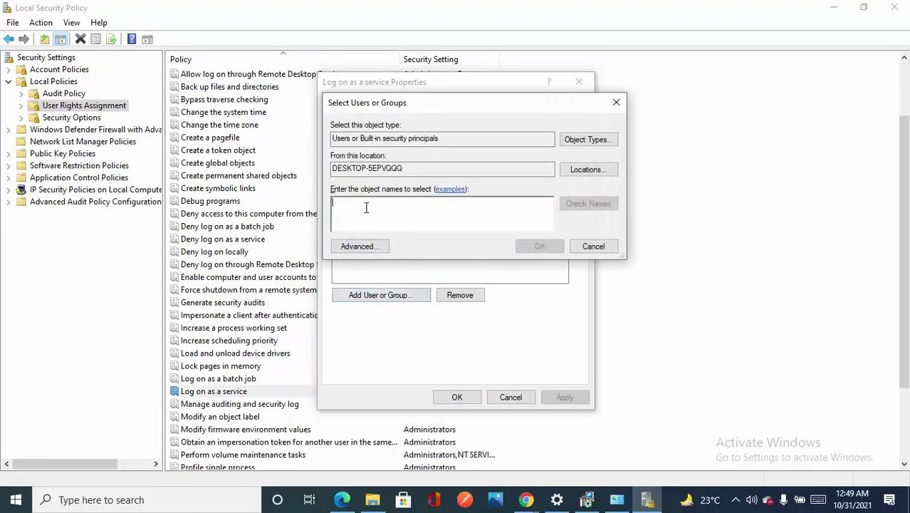
pyautogui.write('salman')
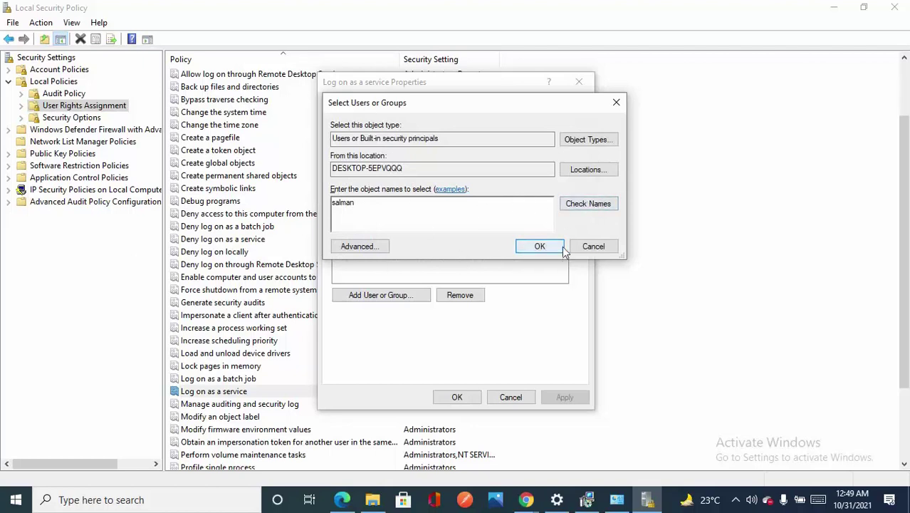
pyautogui.click(539, 247)
pyautogui.click(527, 395)
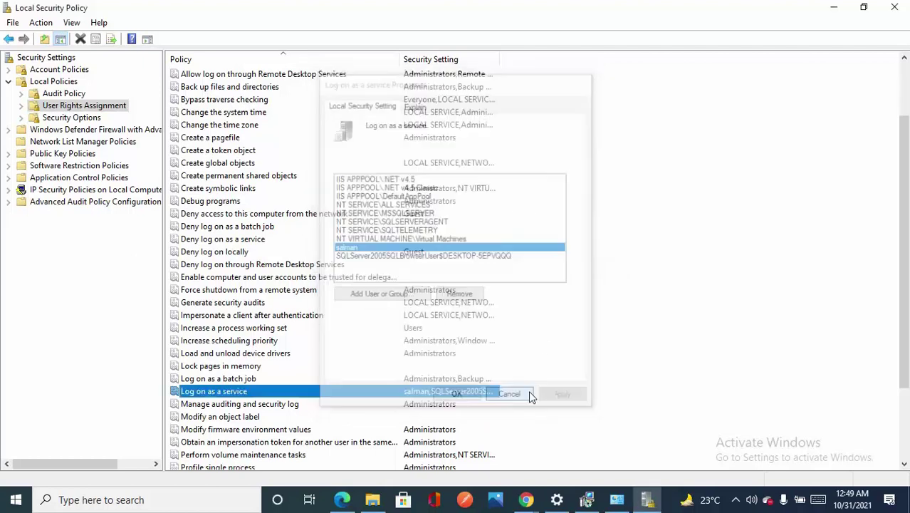
# - Return to the installer and verify that port 8080 is available
pyautogui.click(648, 504)
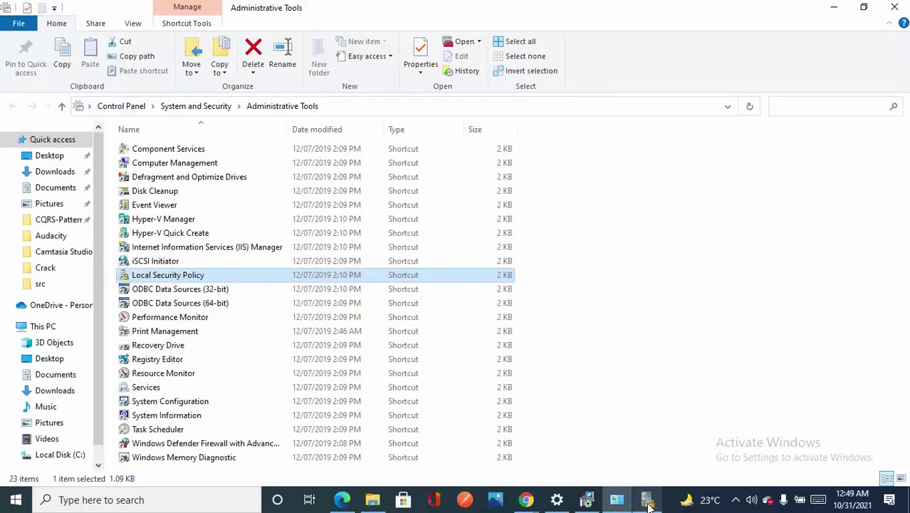
pyautogui.click(832, 7)
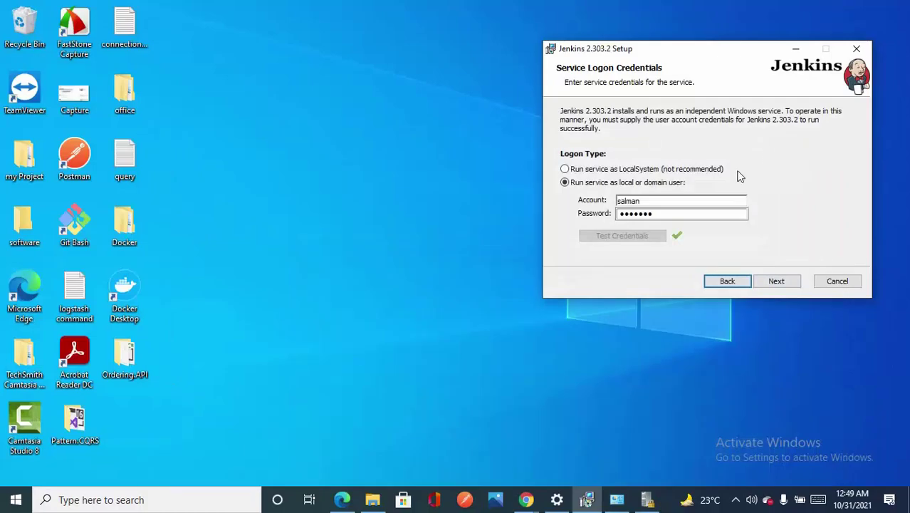
pyautogui.click(774, 284)
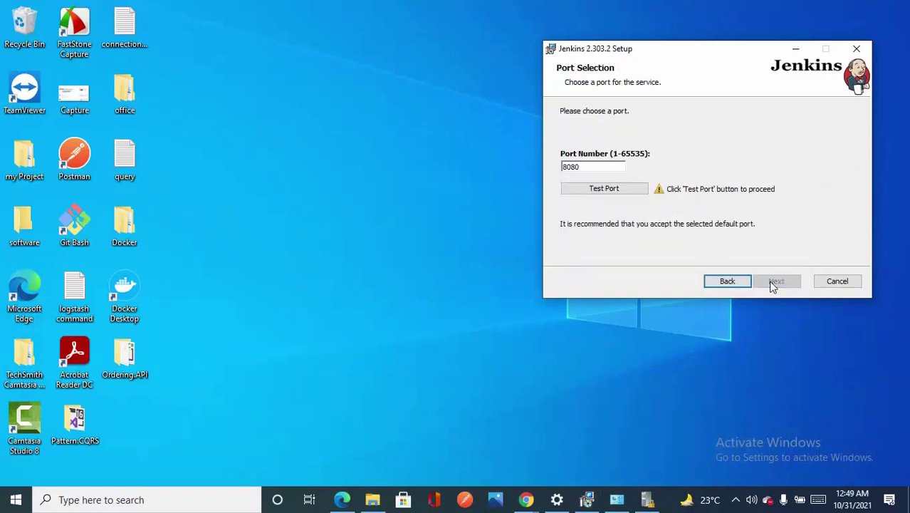
pyautogui.click(614, 193)
pyautogui.moveTo(596, 166); pyautogui.dragTo(561, 170)
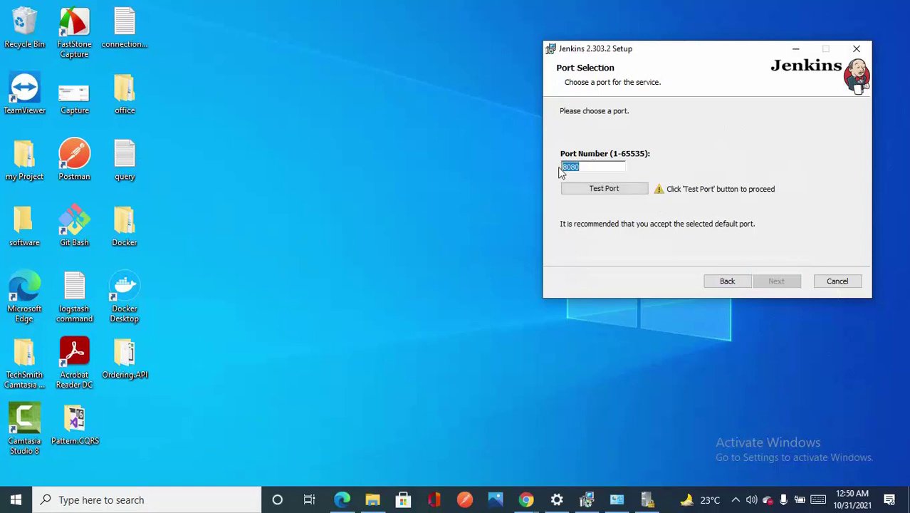
pyautogui.click(617, 195)
# - Accept the Java home and default features, install Jenkins 2.303.2, and click Finish
pyautogui.click(766, 284)
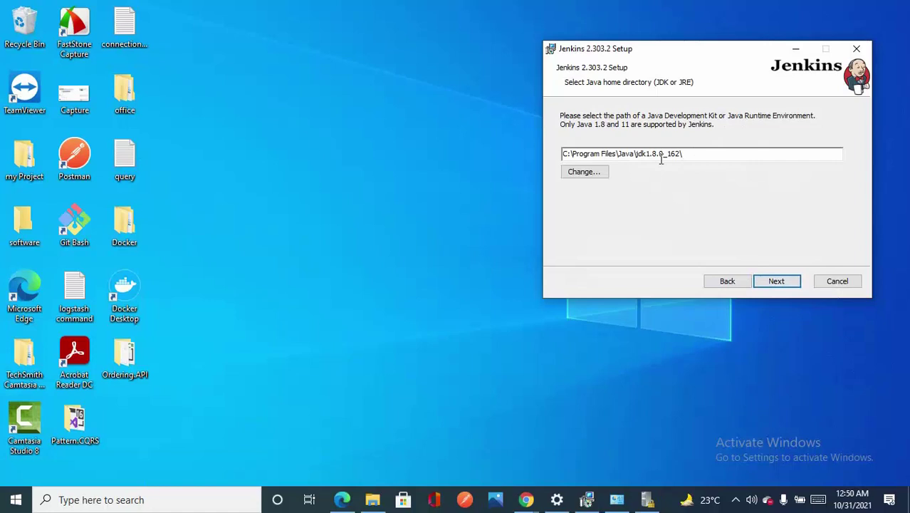
pyautogui.click(777, 286)
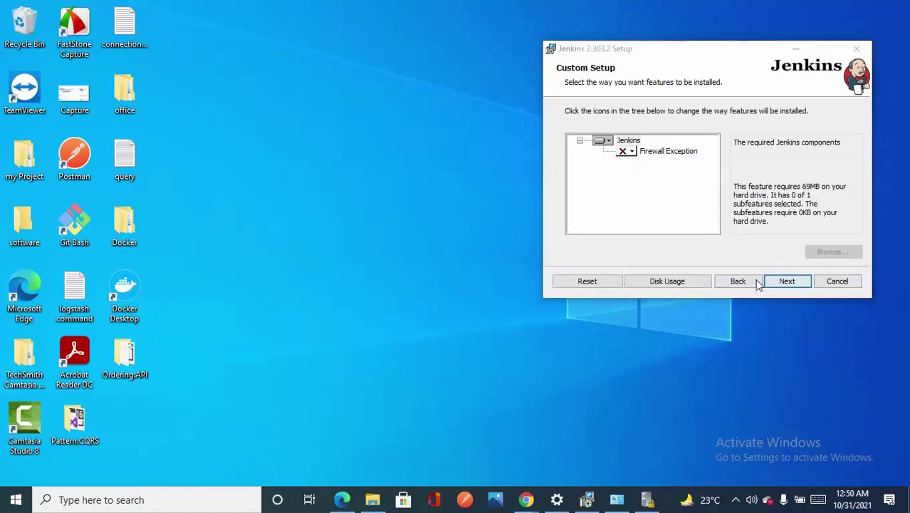
pyautogui.click(794, 286)
pyautogui.click(795, 285)
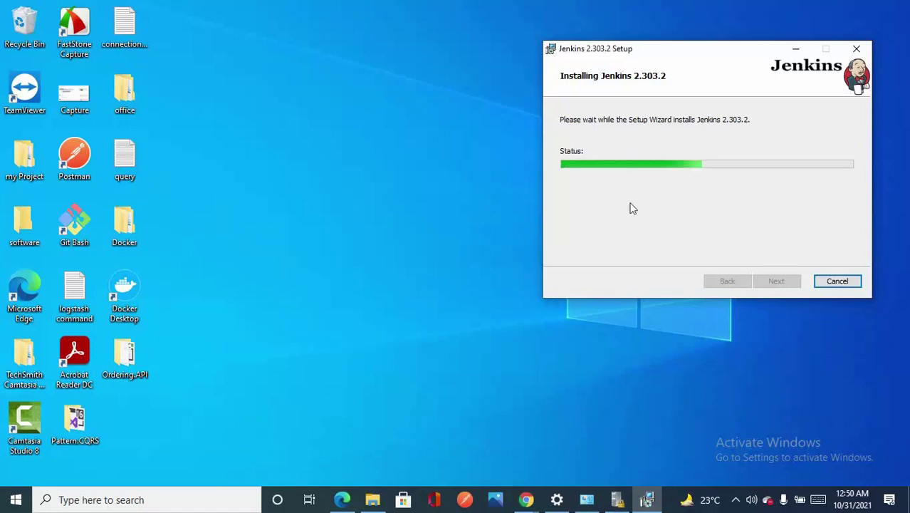
pyautogui.moveTo(690, 54); pyautogui.dragTo(549, 75)
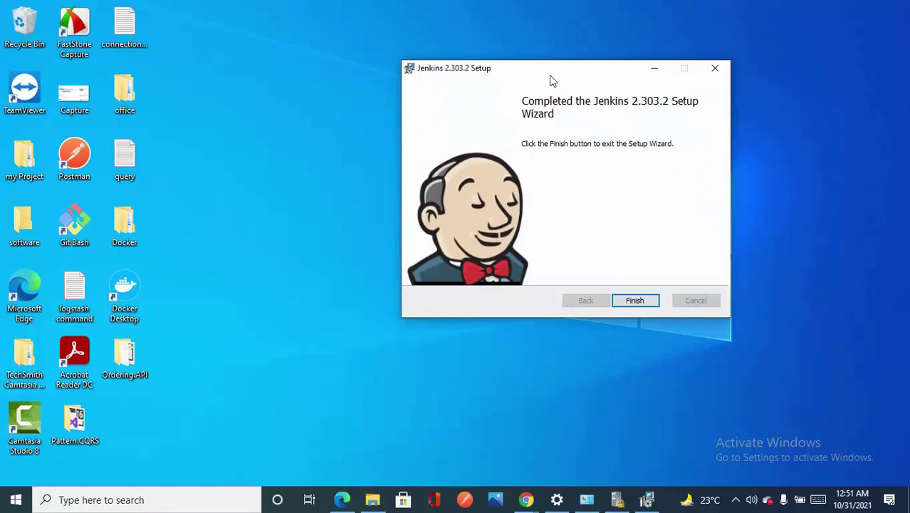
pyautogui.click(631, 301)
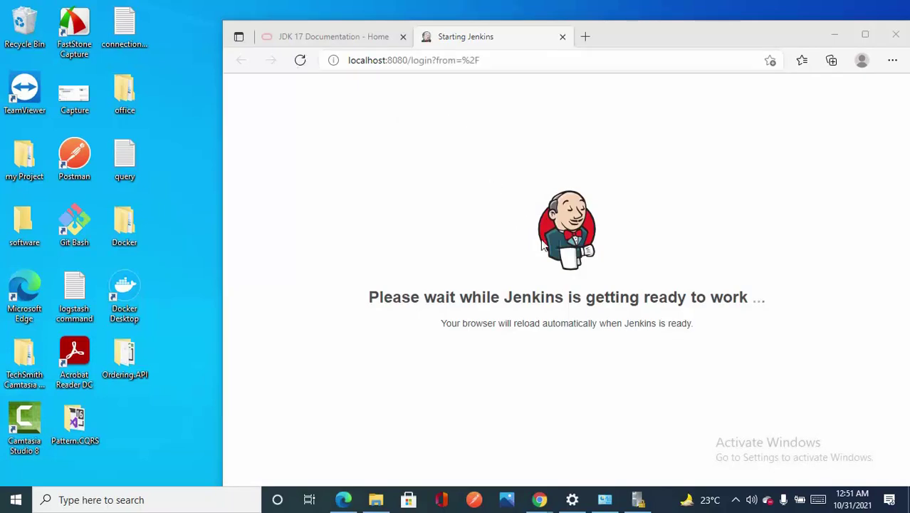
# - Maximize Edge and copy the initialAdminPassword file path shown on the Unlock Jenkins page
pyautogui.doubleClick(677, 32)
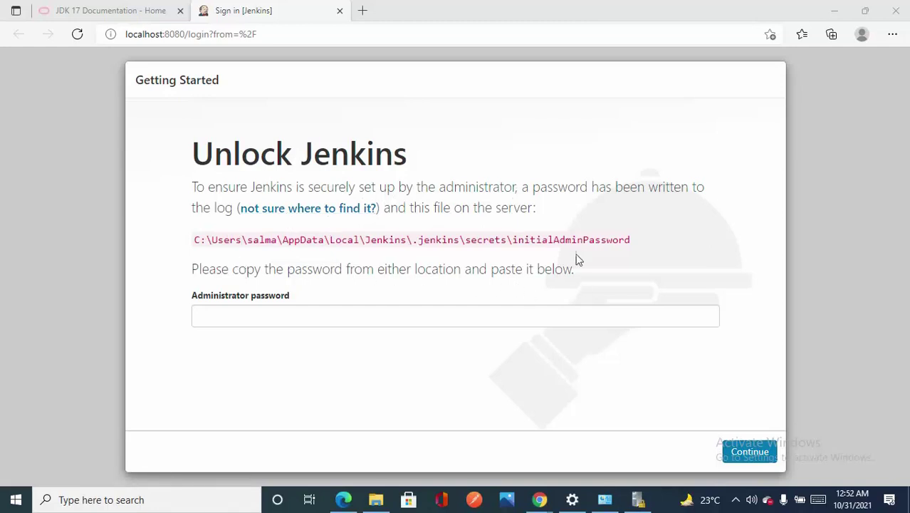
pyautogui.moveTo(645, 243); pyautogui.dragTo(192, 246)
pyautogui.rightClick(215, 241)
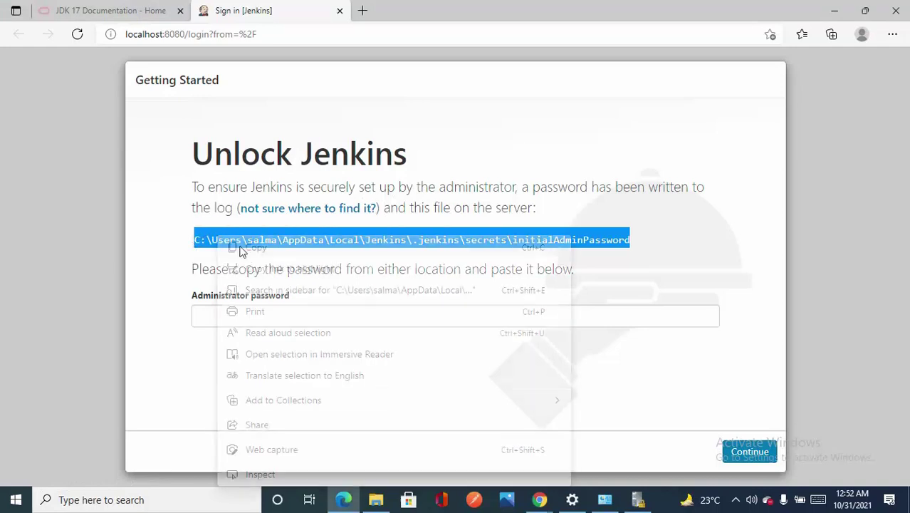
pyautogui.click(245, 250)
pyautogui.click(376, 499)
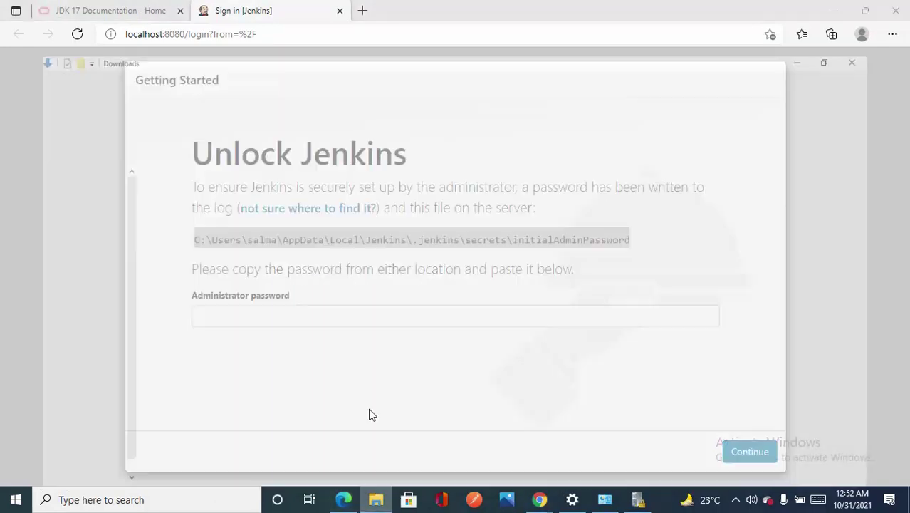
# - Open the initialAdminPassword file in Notepad from the pasted path and select the password line
pyautogui.click(341, 107)
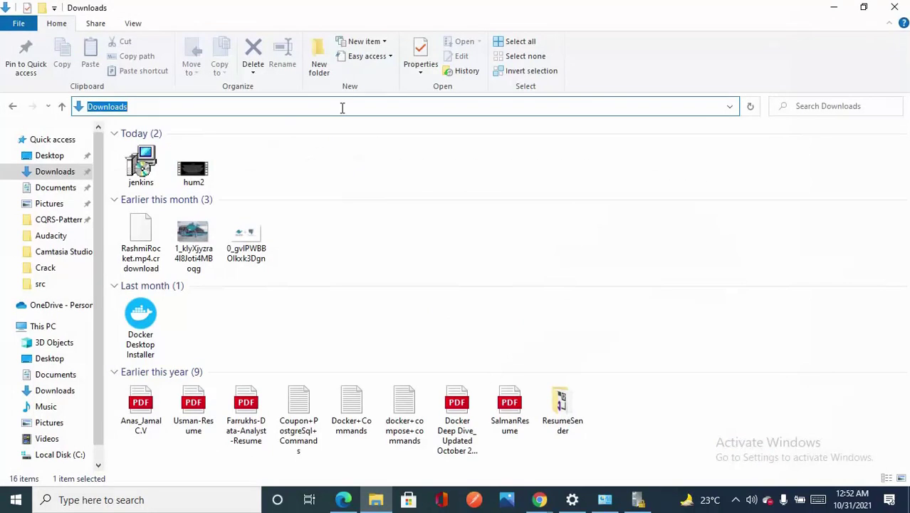
pyautogui.hotkey('ctrl', 'v')
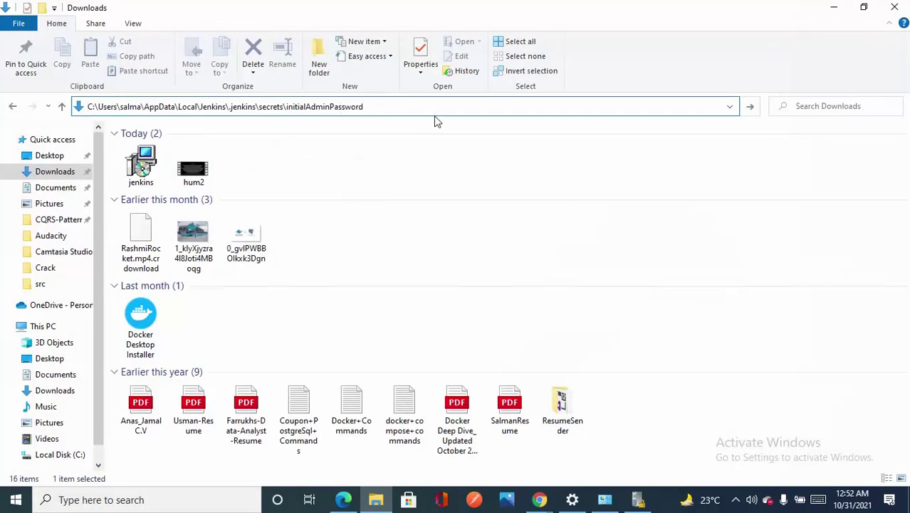
pyautogui.press('Return')
pyautogui.click(440, 279)
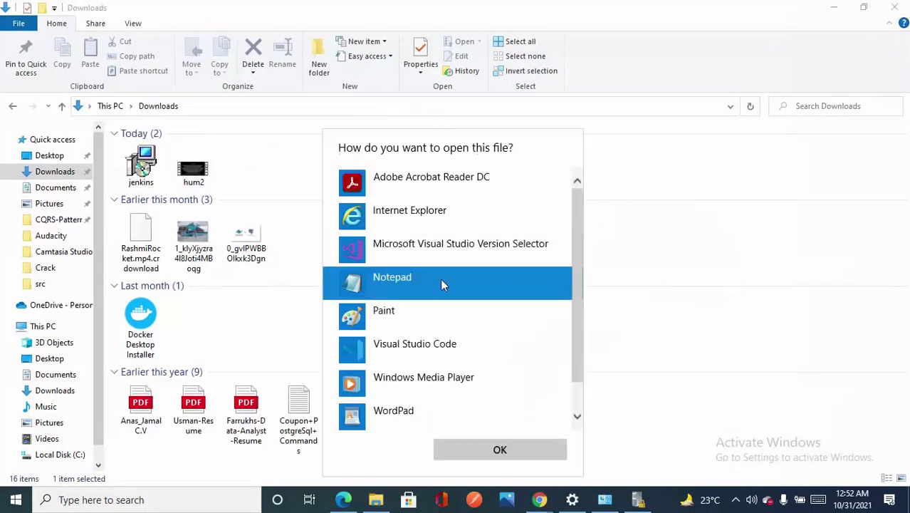
pyautogui.click(498, 448)
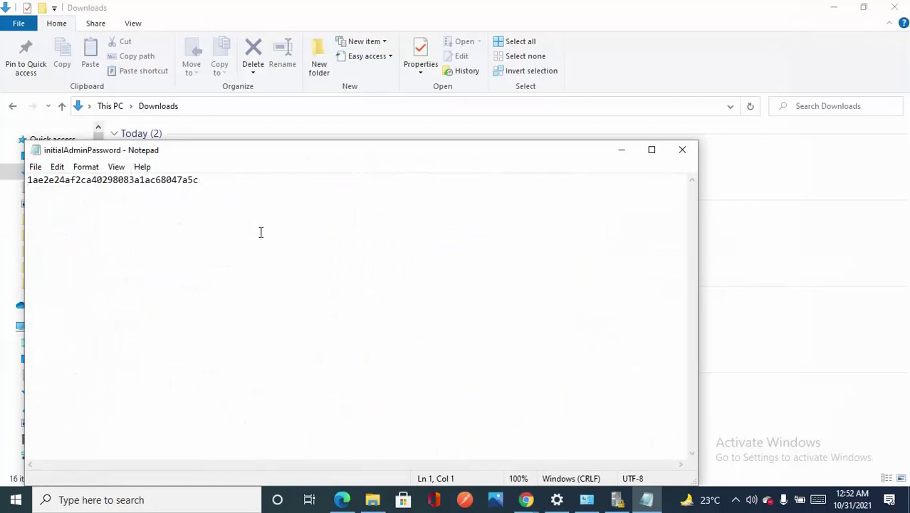
pyautogui.moveTo(221, 188); pyautogui.dragTo(18, 184)
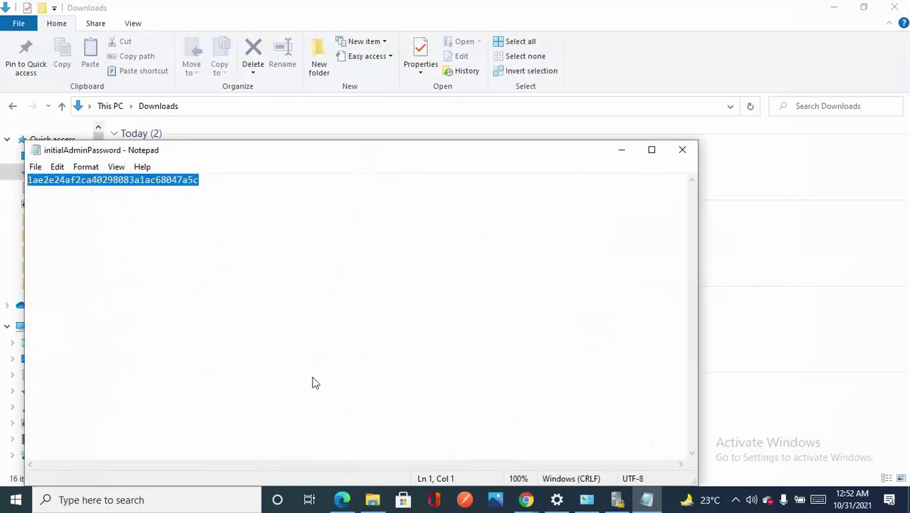
pyautogui.click(617, 499)
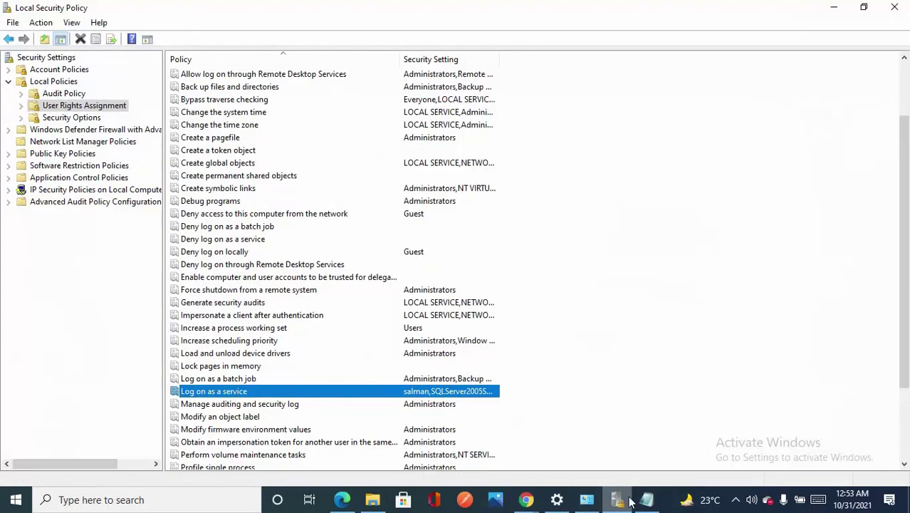
# - Paste the initial admin password to unlock Jenkins, then install the suggested plugins
pyautogui.click(833, 8)
pyautogui.click(833, 9)
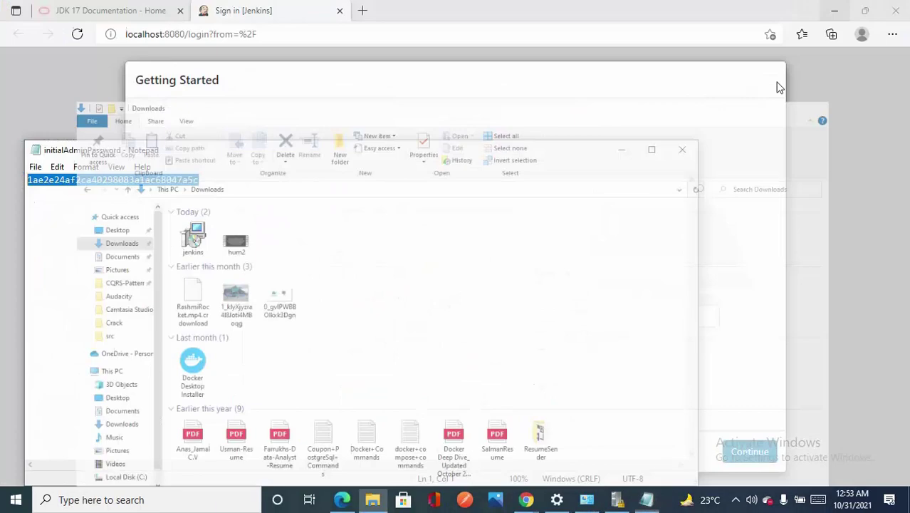
pyautogui.hotkey('alt', 'Tab')
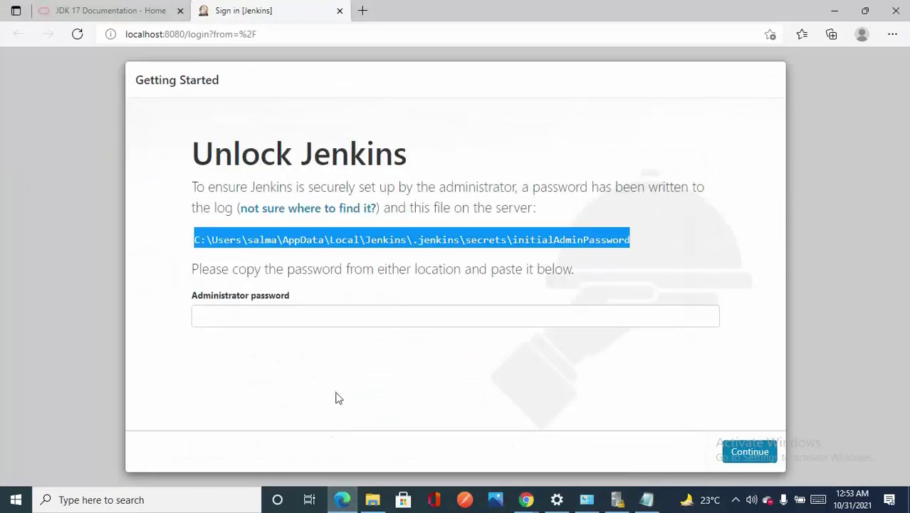
pyautogui.click(325, 319)
pyautogui.hotkey('ctrl', 'v')
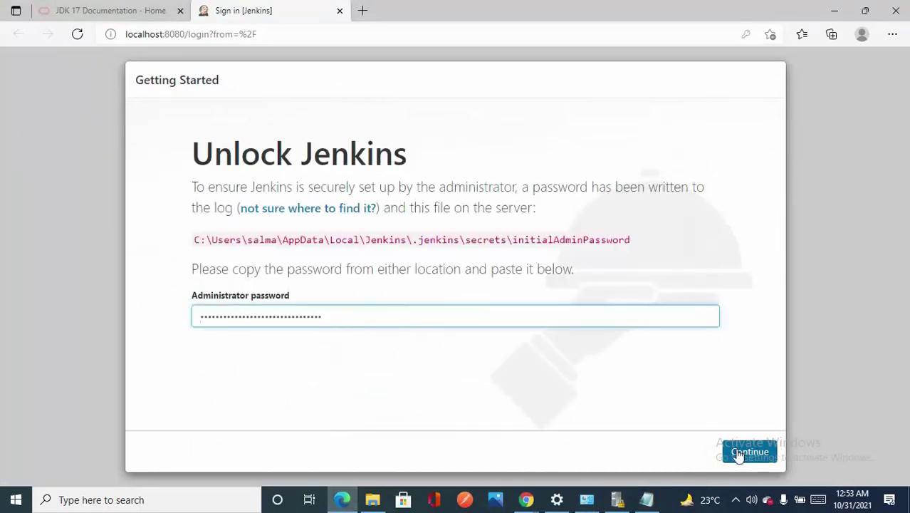
pyautogui.click(738, 456)
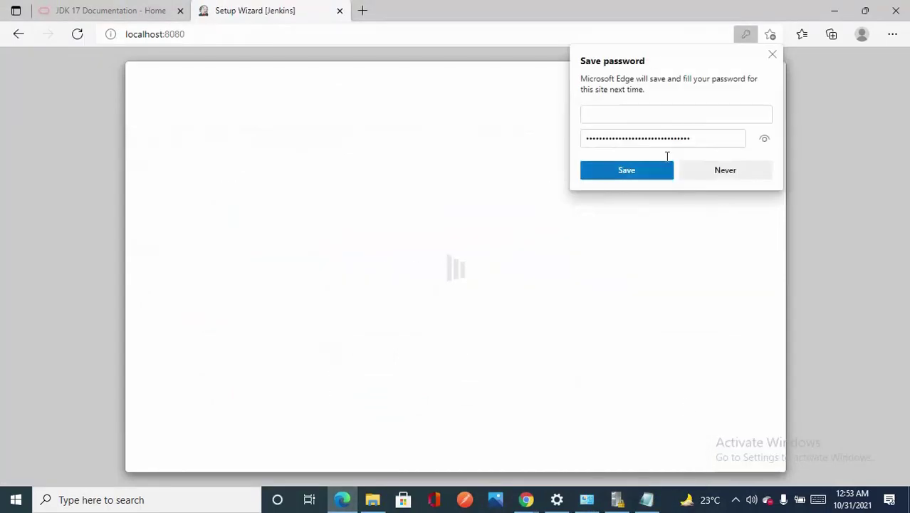
pyautogui.click(668, 171)
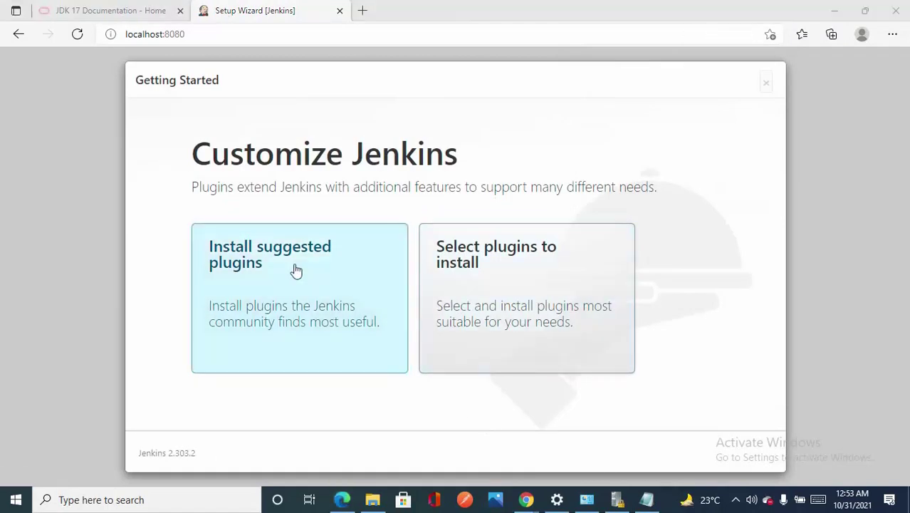
pyautogui.click(296, 270)
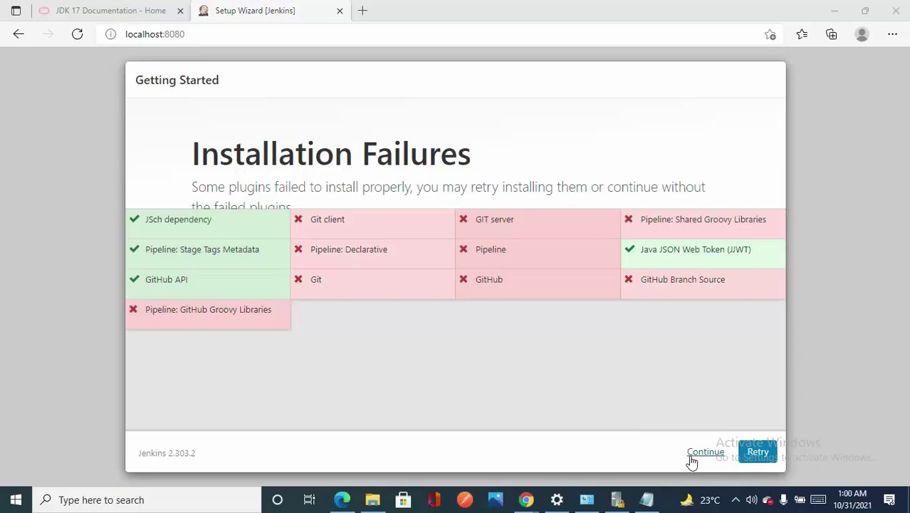
# - Continue past the failed plugins and enter the admin username and matching passwords
pyautogui.click(704, 452)
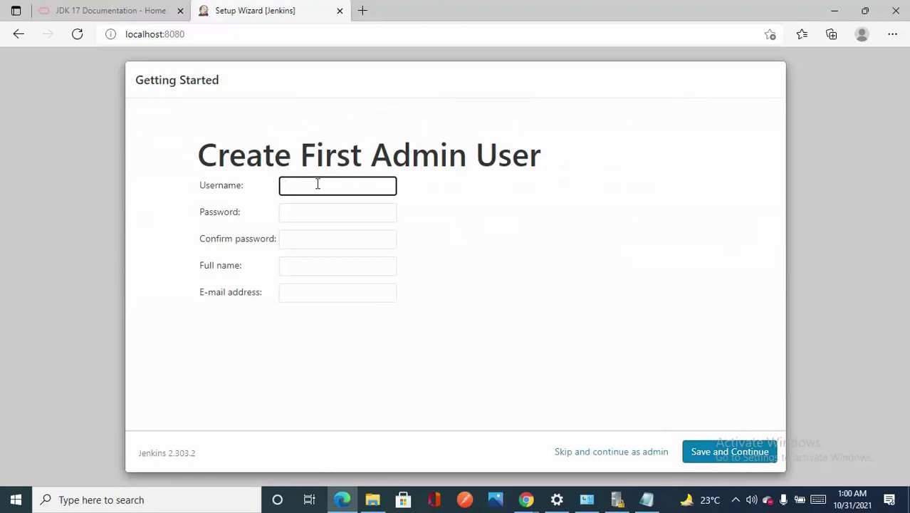
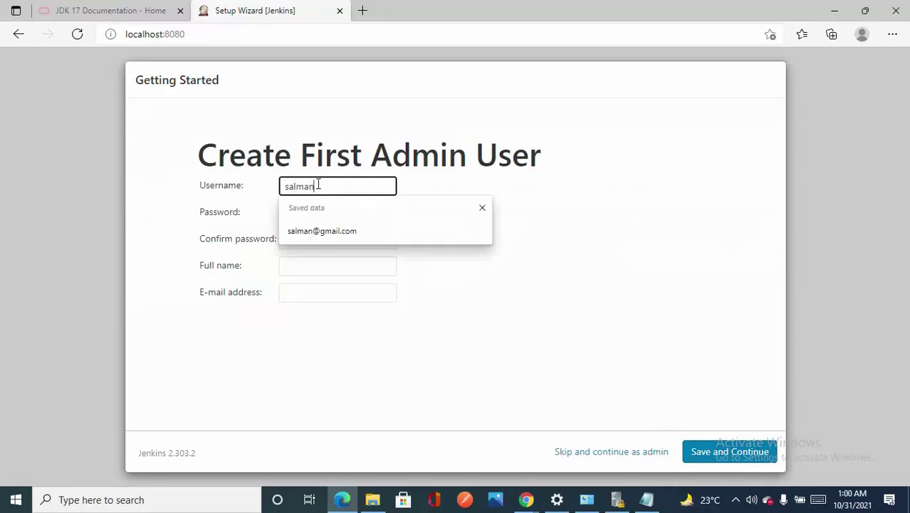
pyautogui.press('BackSpace')
pyautogui.press('BackSpace')
pyautogui.press('Tab')
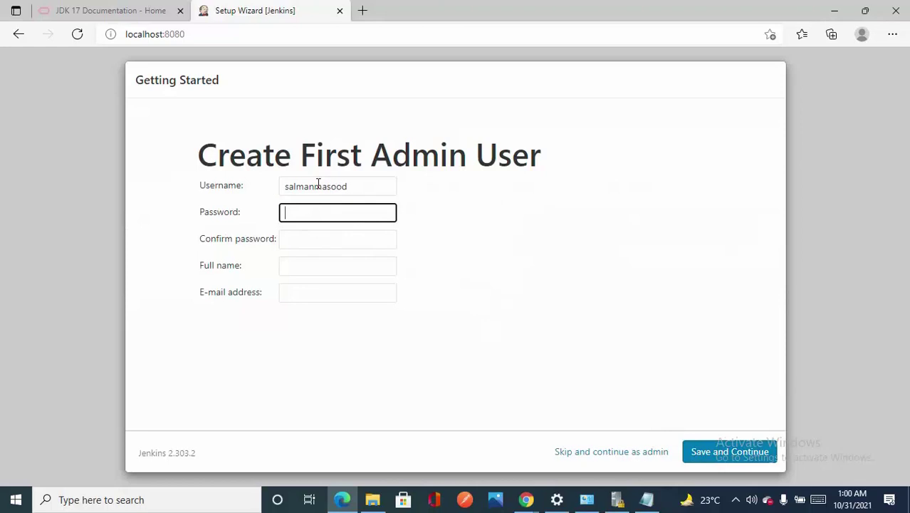
pyautogui.press('Tab')
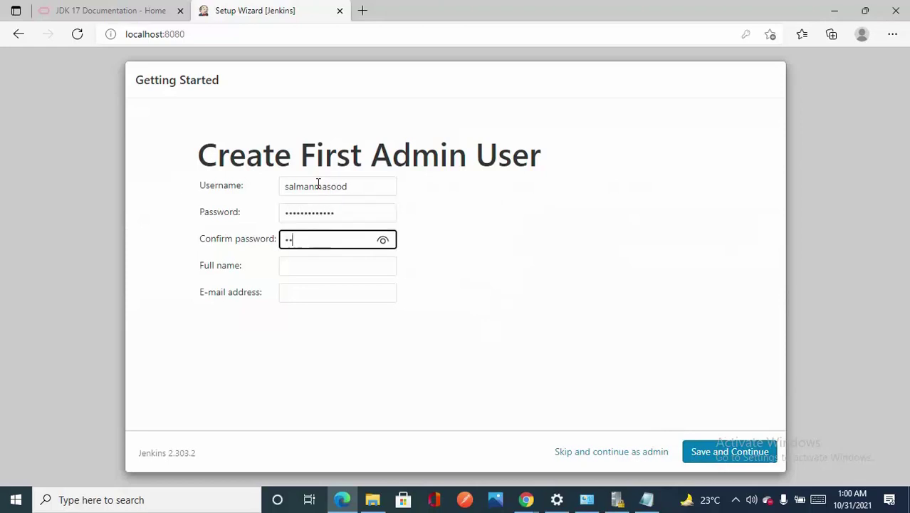
# - Fill in the admin's full name and a new e-mail address, then submit the form
pyautogui.press('Tab')
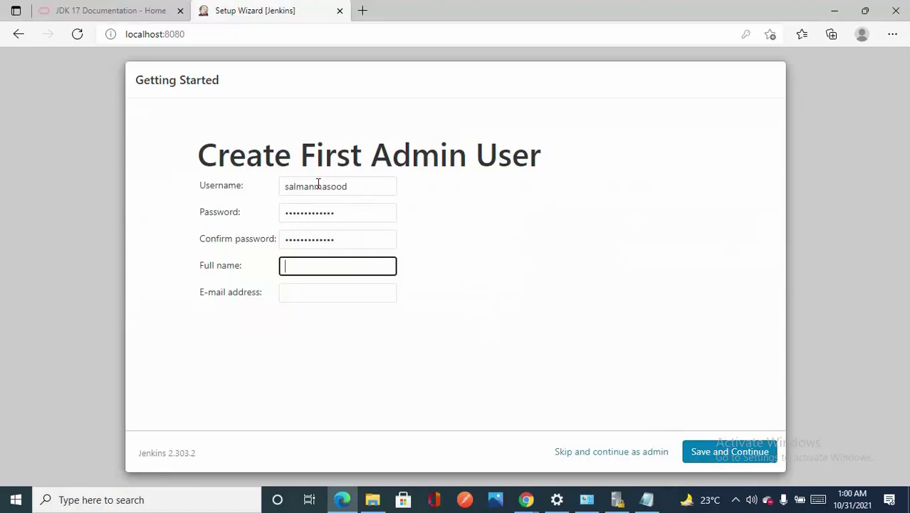
pyautogui.write('salman')
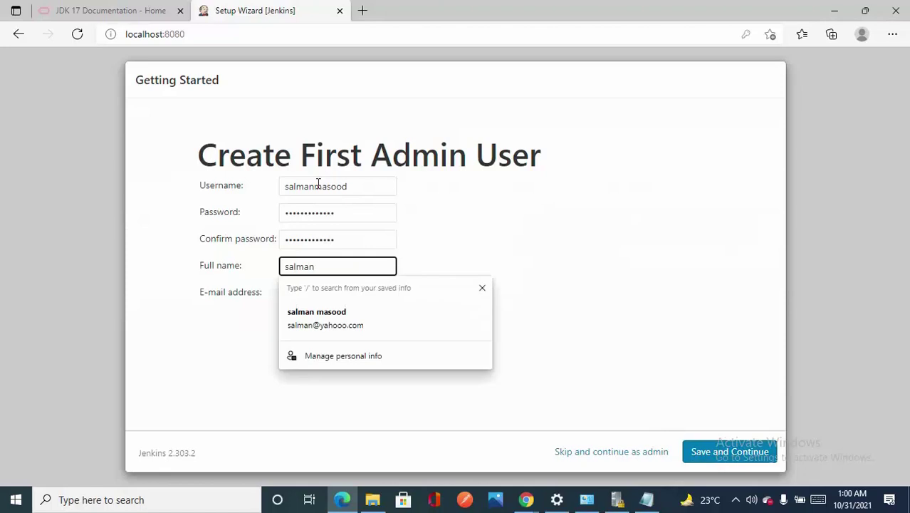
pyautogui.press('Down')
pyautogui.press('Return')
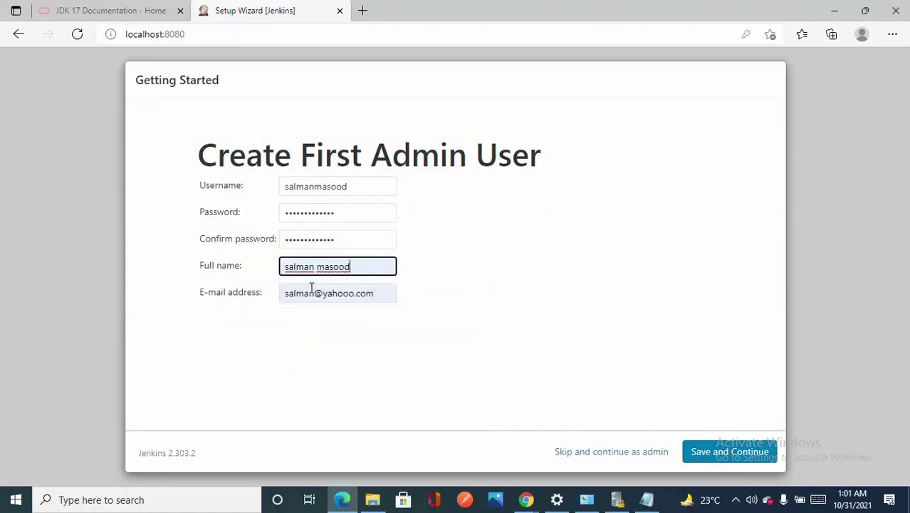
pyautogui.click(314, 294)
pyautogui.tripleClick(378, 298)
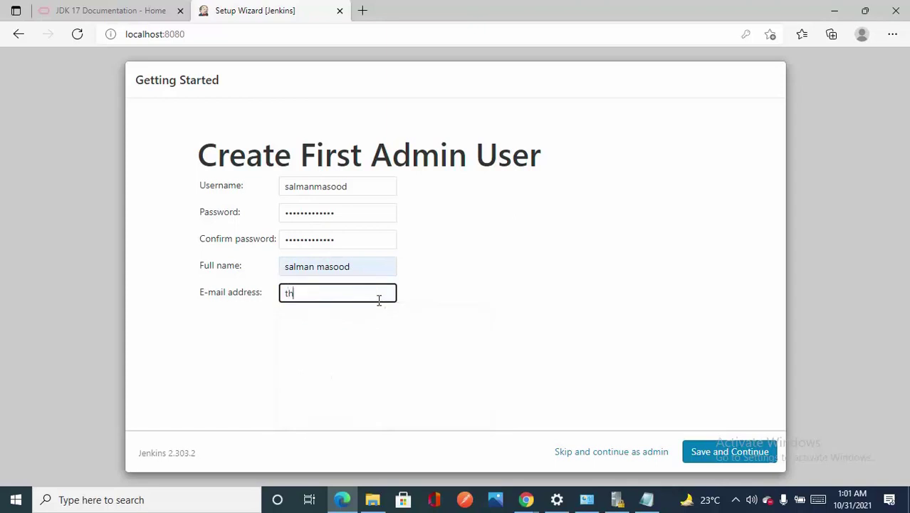
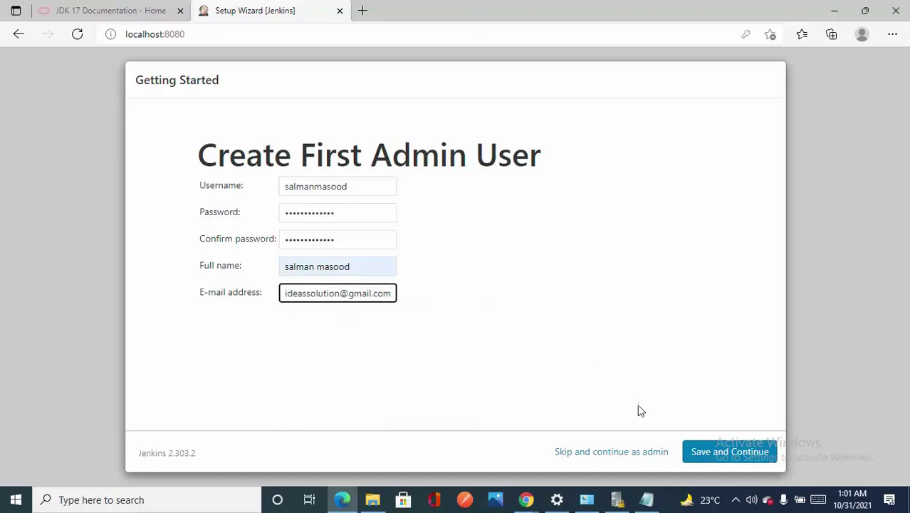
pyautogui.click(707, 455)
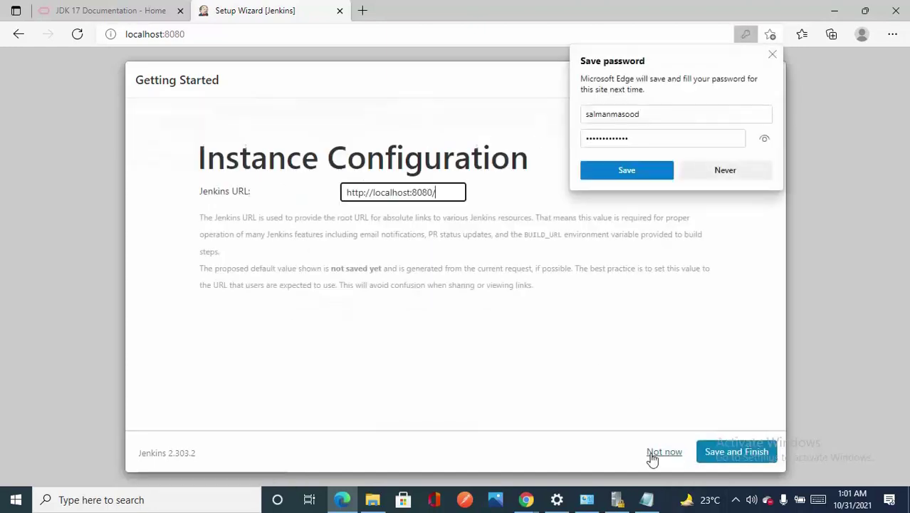
pyautogui.click(607, 176)
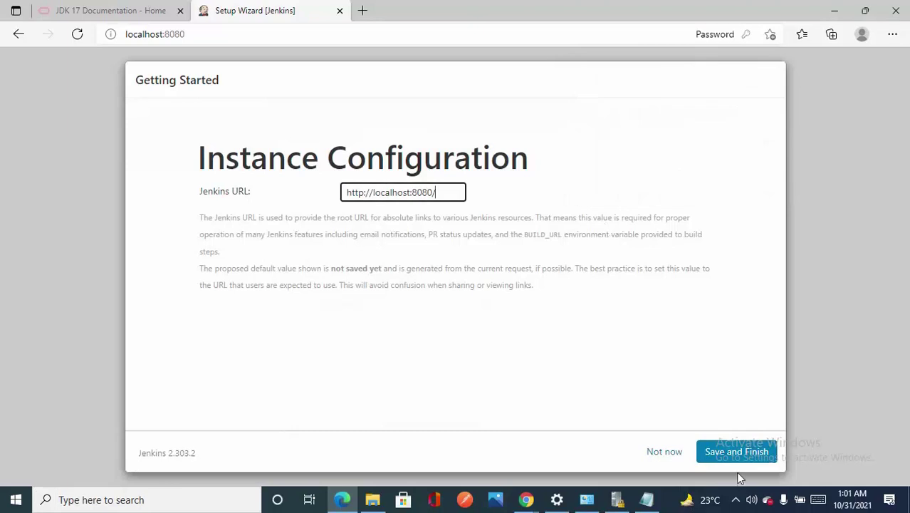
pyautogui.click(724, 455)
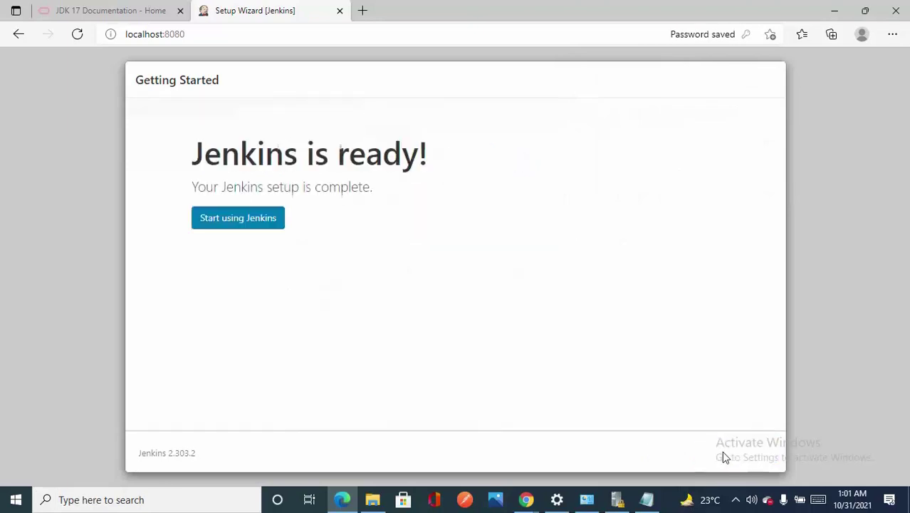
pyautogui.click(225, 223)
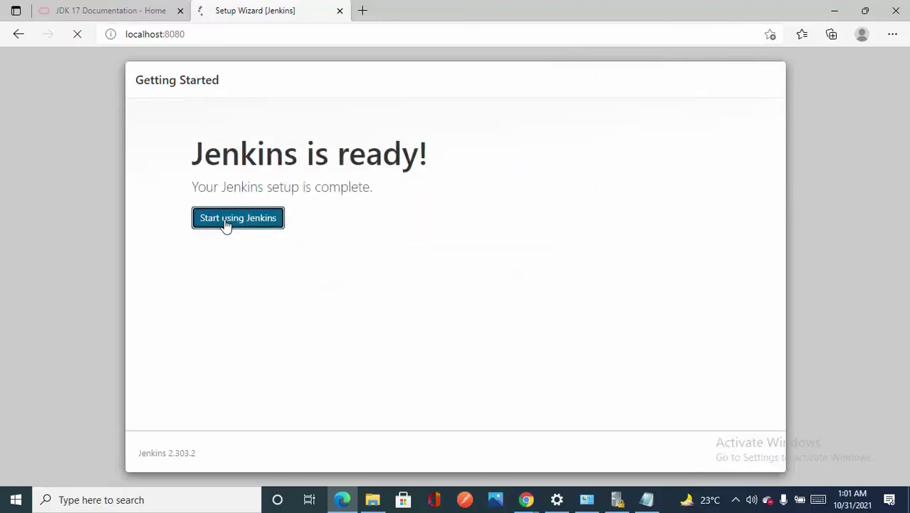